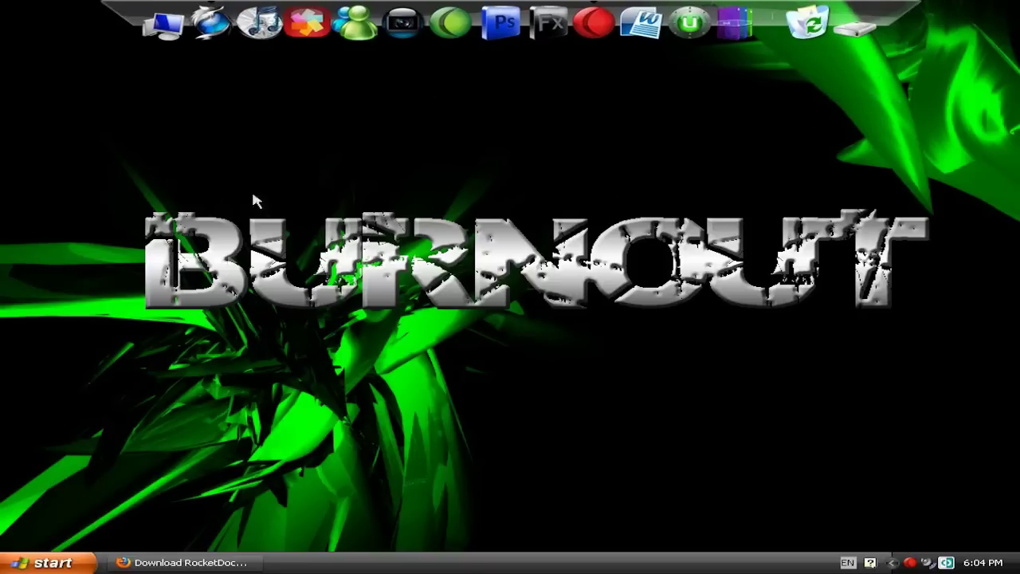
# View the RocketDock download page and the RocketDock-v1.3.5.exe save prompt, cancel the download and minimize the browser
pyautogui.click(189, 562)
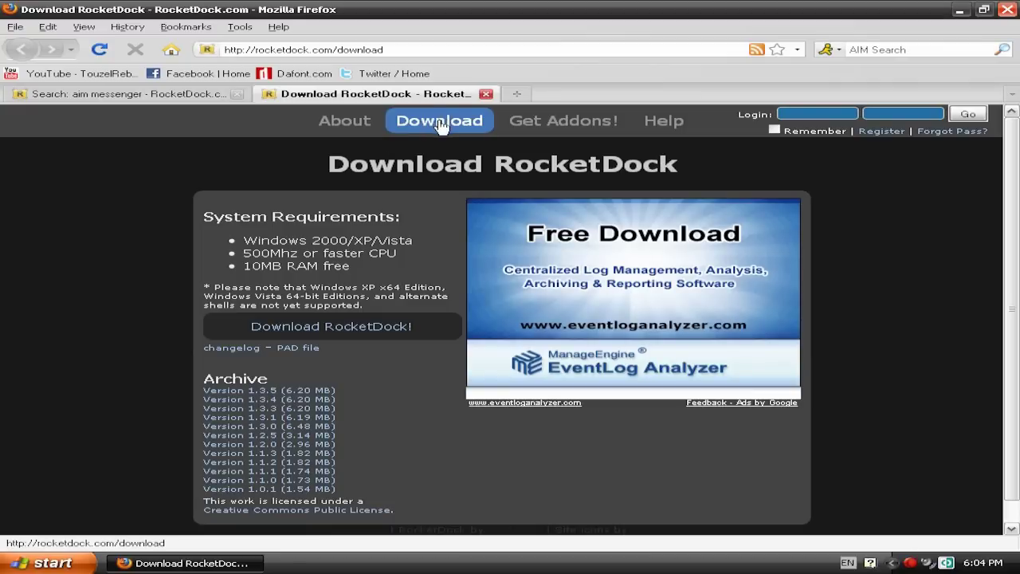
pyautogui.click(440, 122)
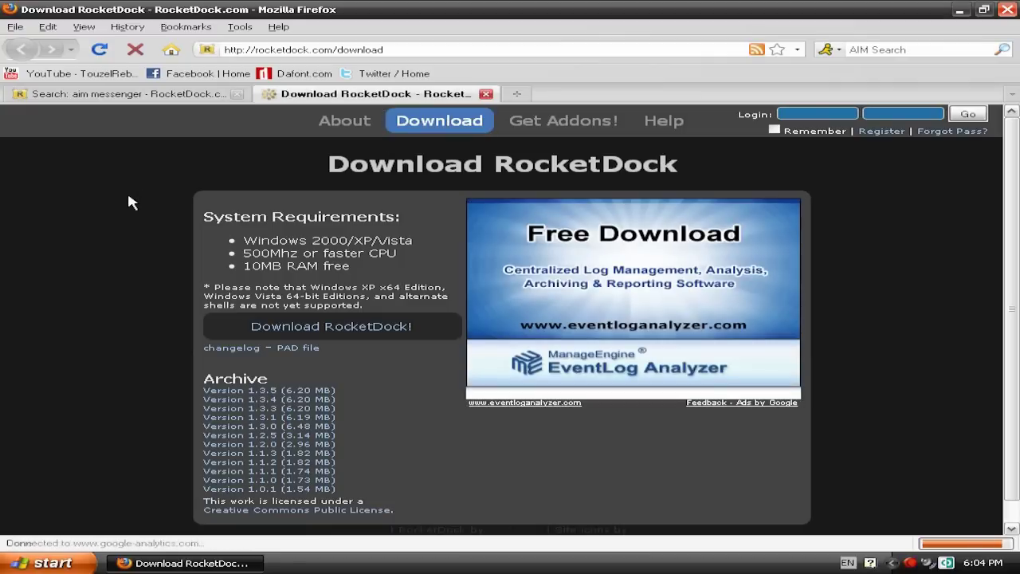
pyautogui.click(374, 328)
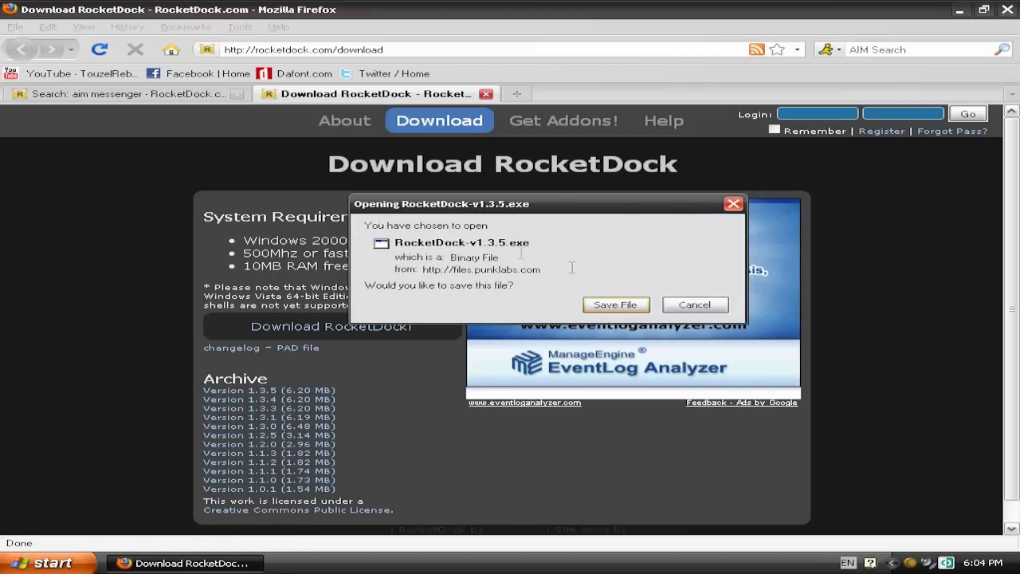
pyautogui.click(695, 305)
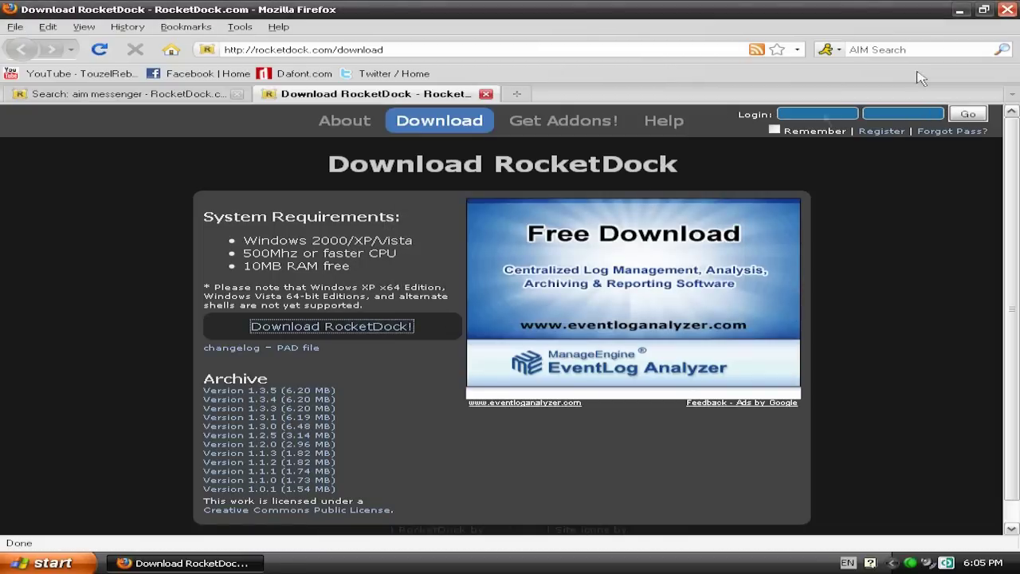
pyautogui.click(961, 9)
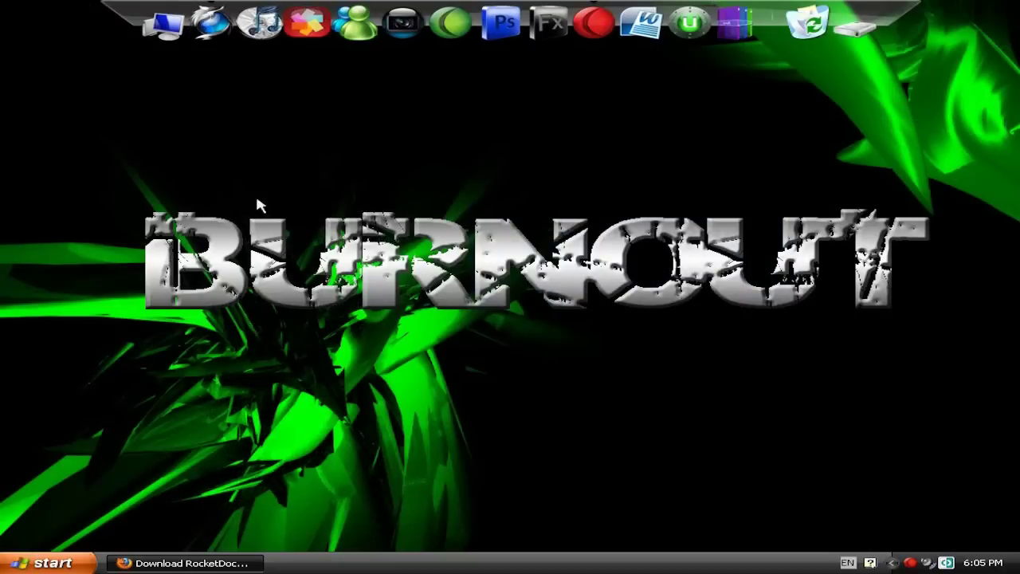
# Show the desktop icons
pyautogui.rightClick(322, 186)
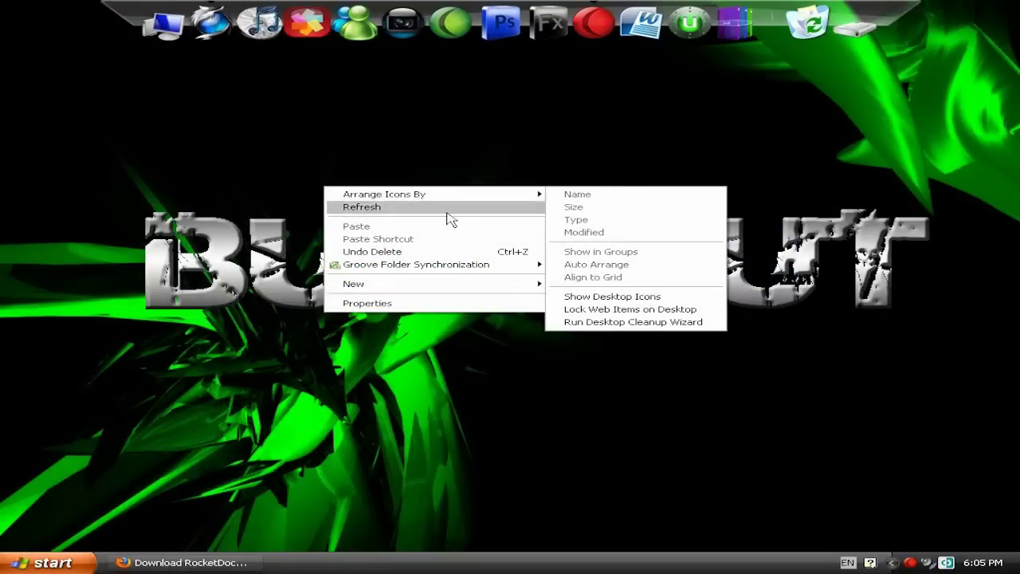
pyautogui.click(620, 300)
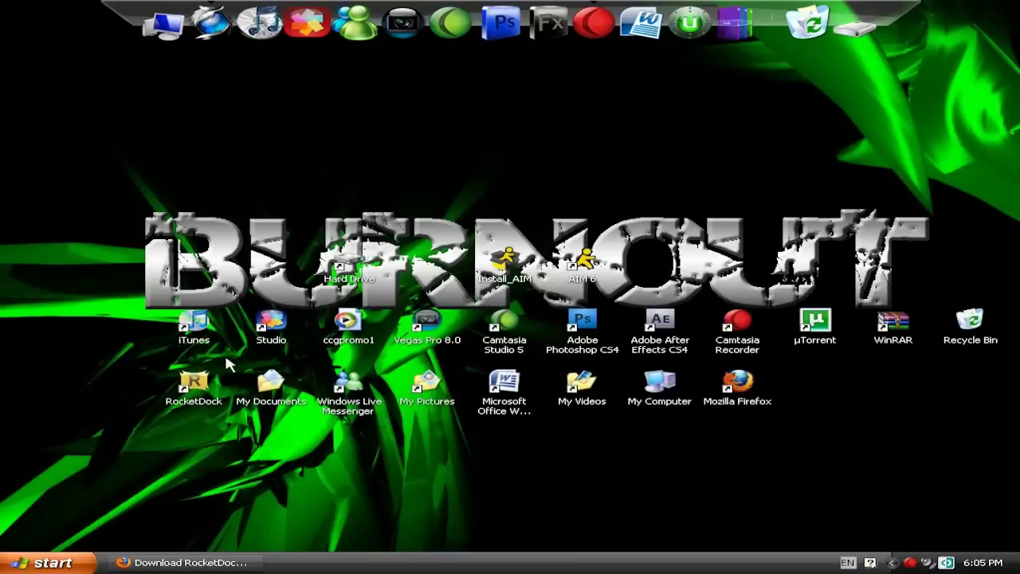
pyautogui.moveTo(183, 389); pyautogui.dragTo(134, 408)
pyautogui.click(265, 429)
pyautogui.rightClick(295, 187)
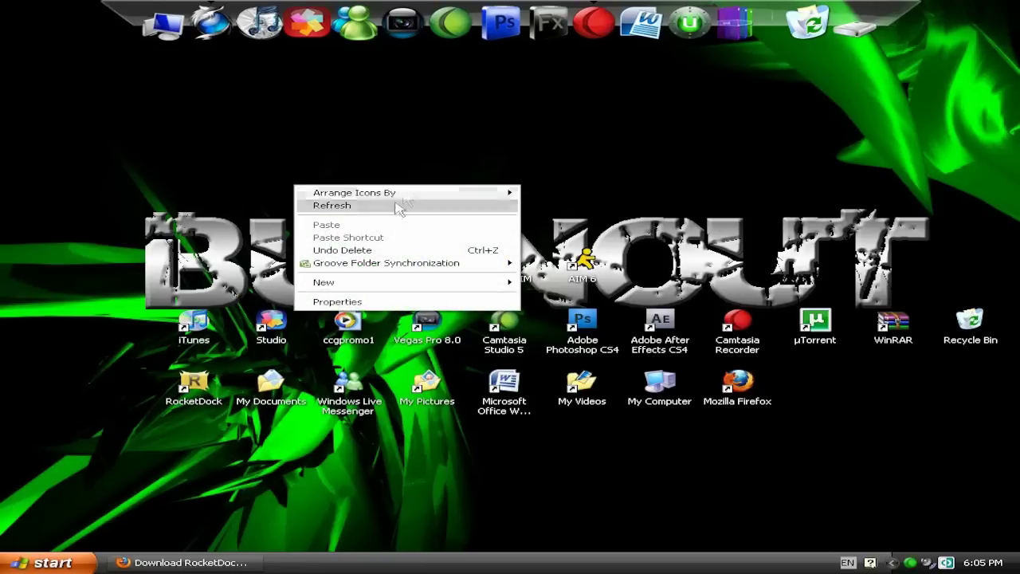
pyautogui.click(436, 124)
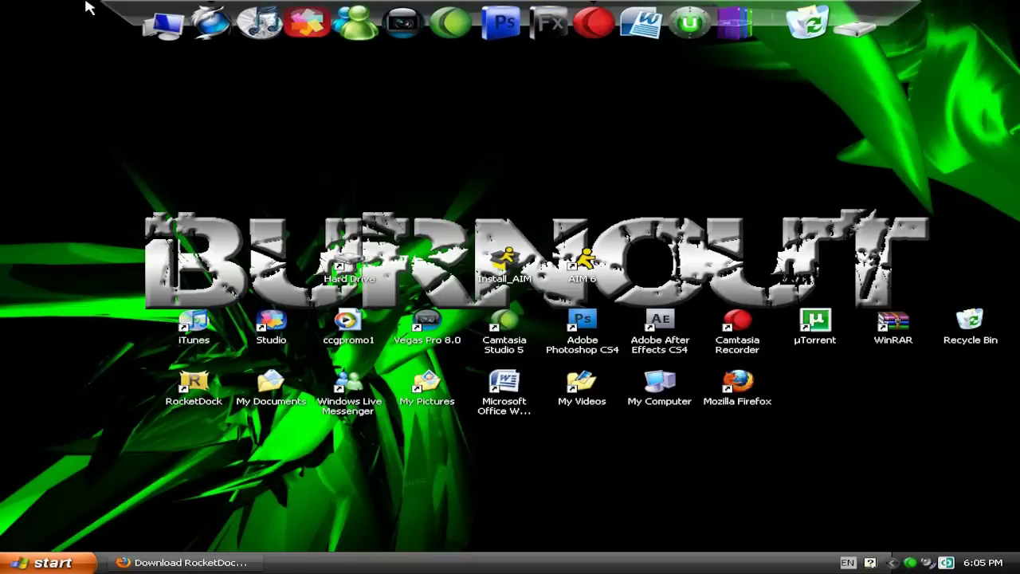
# View the dock's Style and General settings, then close them
pyautogui.rightClick(770, 6)
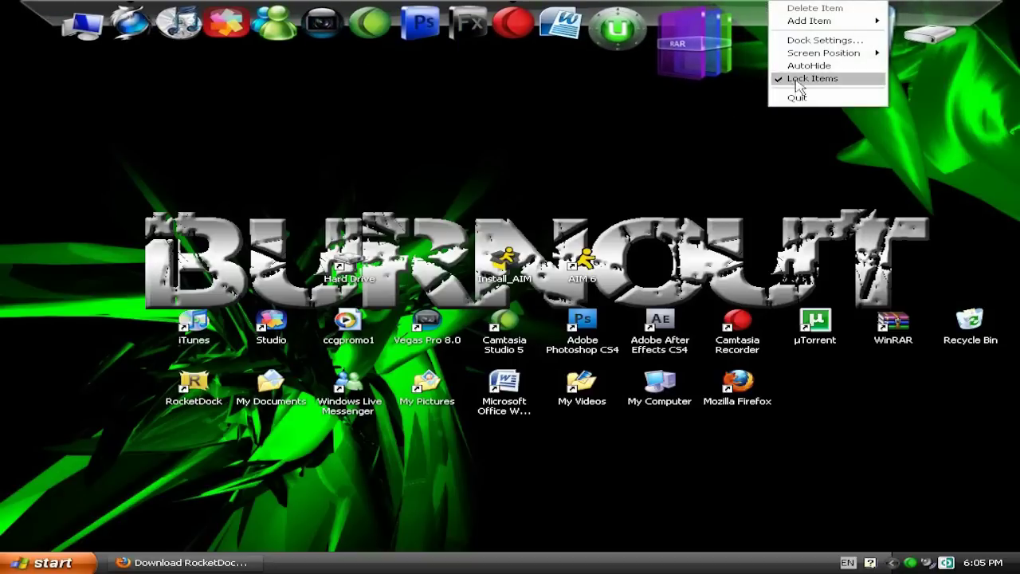
pyautogui.click(829, 39)
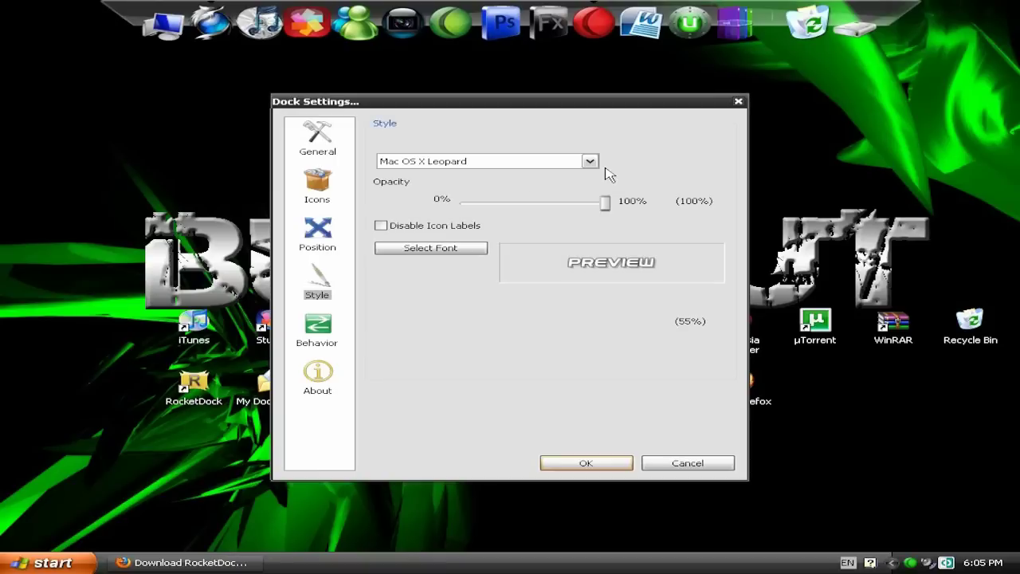
pyautogui.click(319, 137)
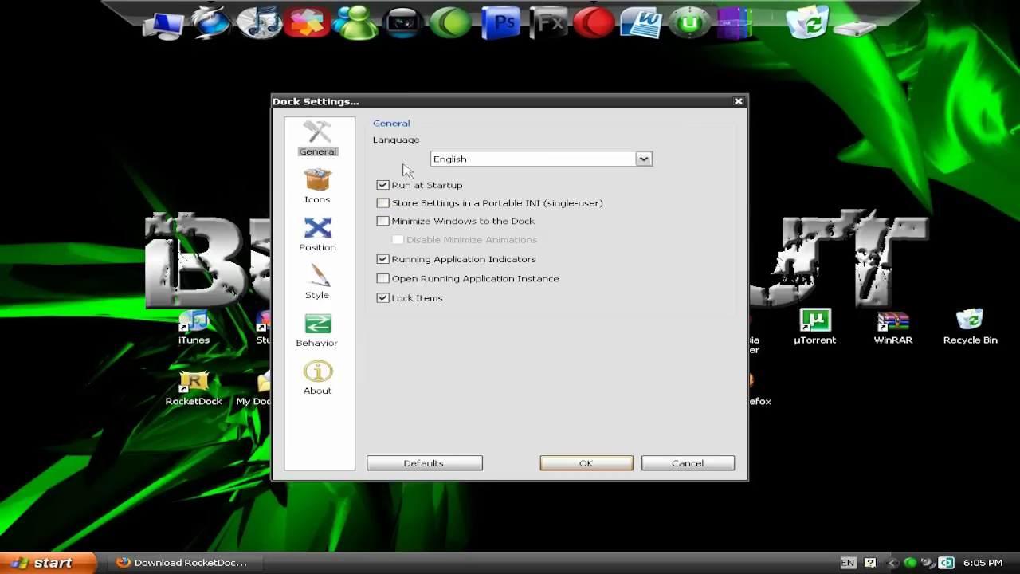
pyautogui.click(738, 104)
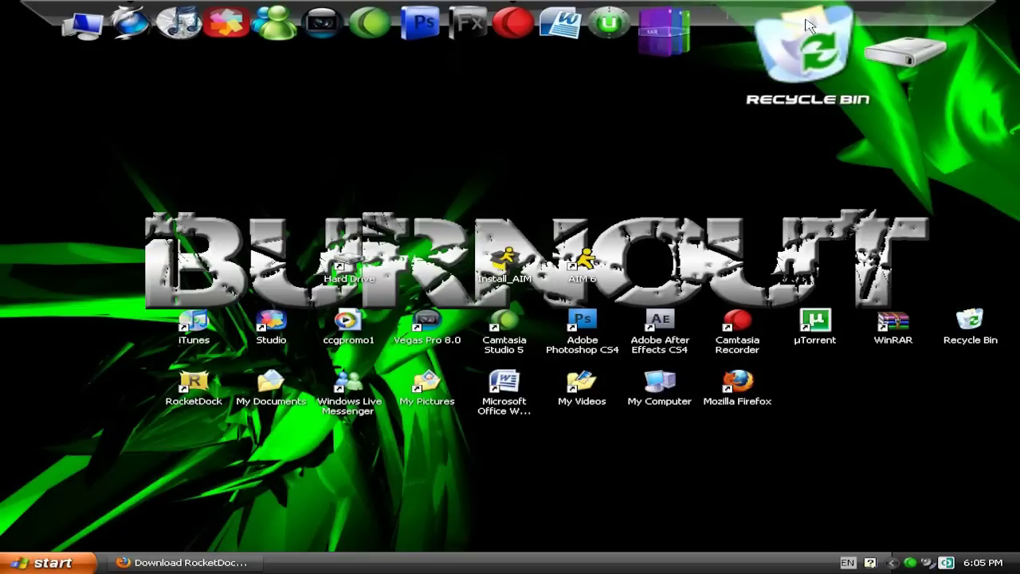
# Unlock the dock items so that icons can be added or deleted
pyautogui.rightClick(762, 22)
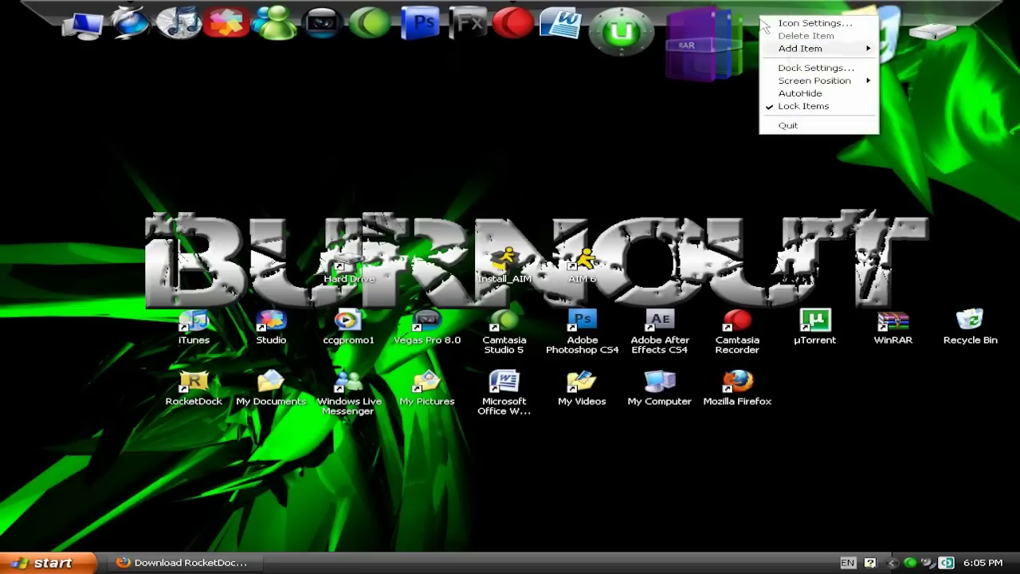
pyautogui.click(810, 105)
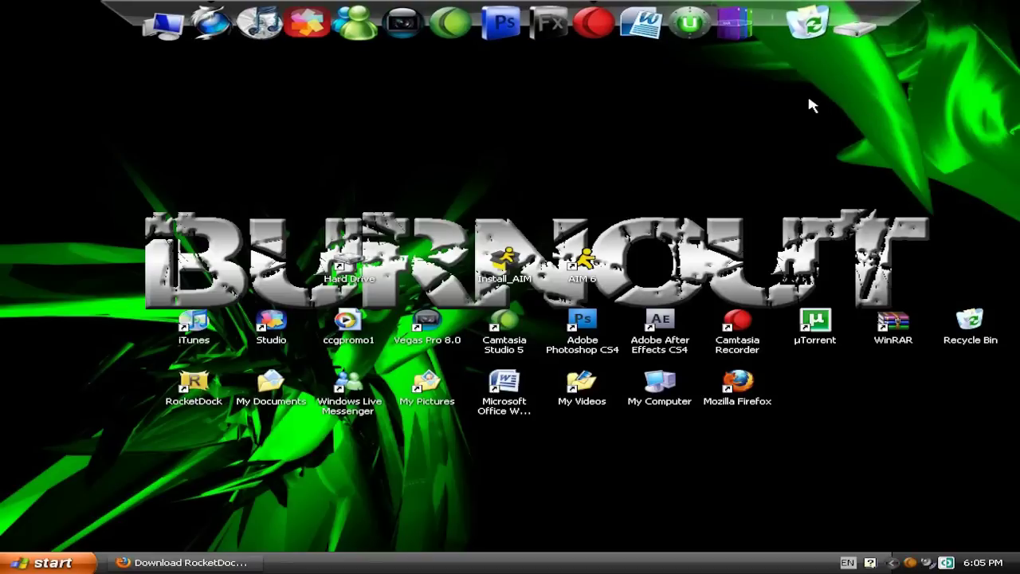
pyautogui.rightClick(766, 19)
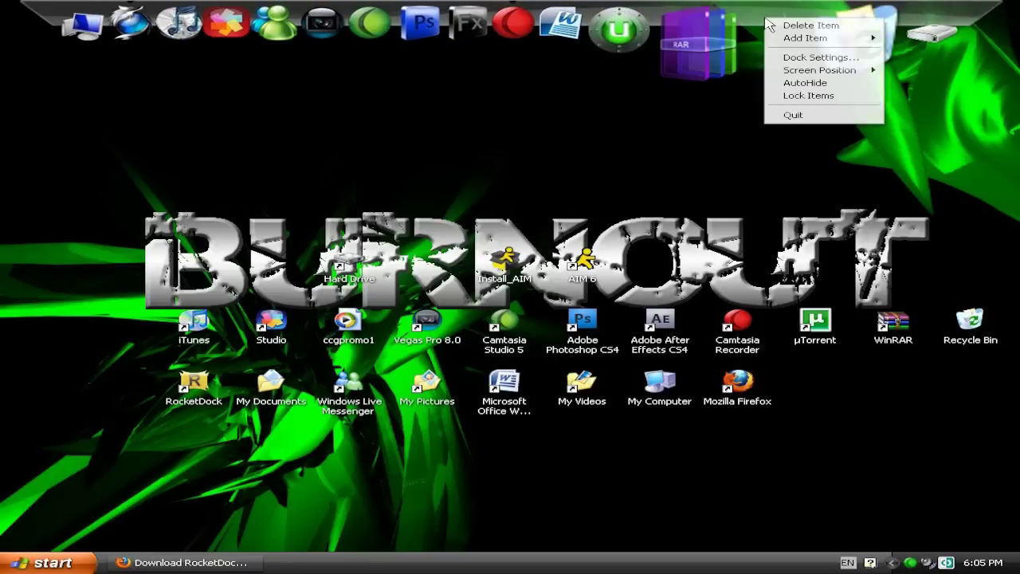
pyautogui.click(810, 95)
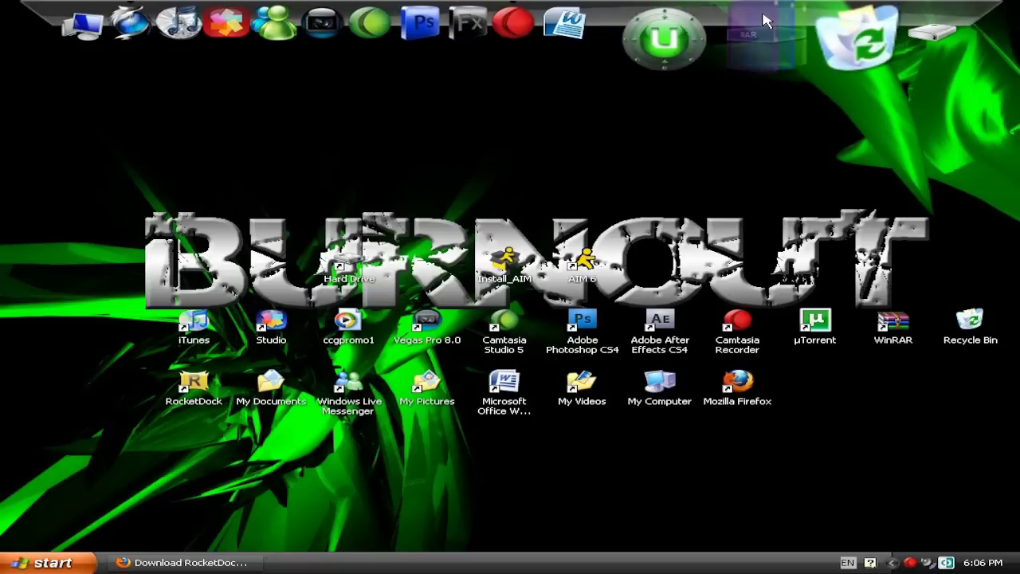
pyautogui.rightClick(684, 38)
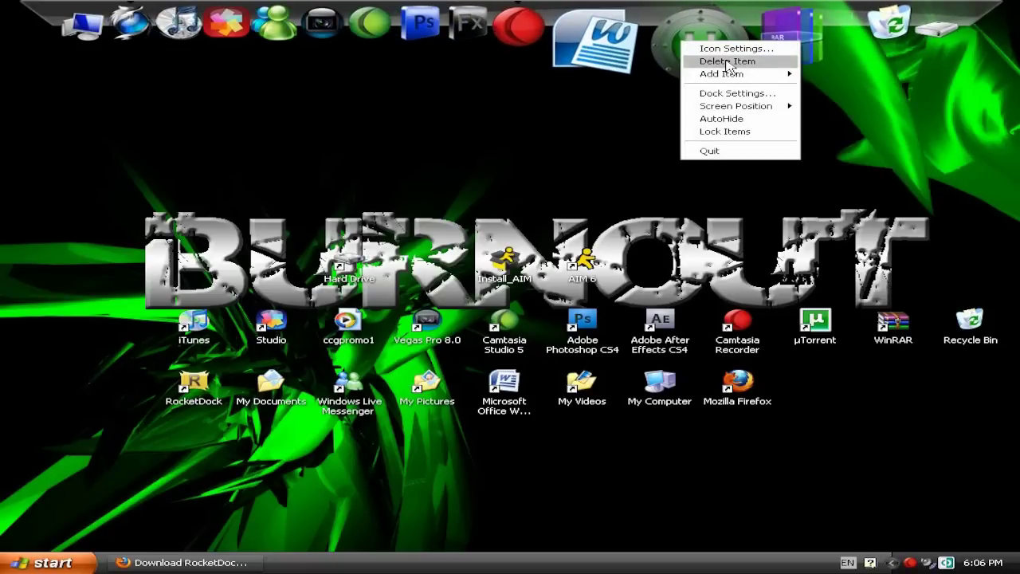
pyautogui.click(647, 104)
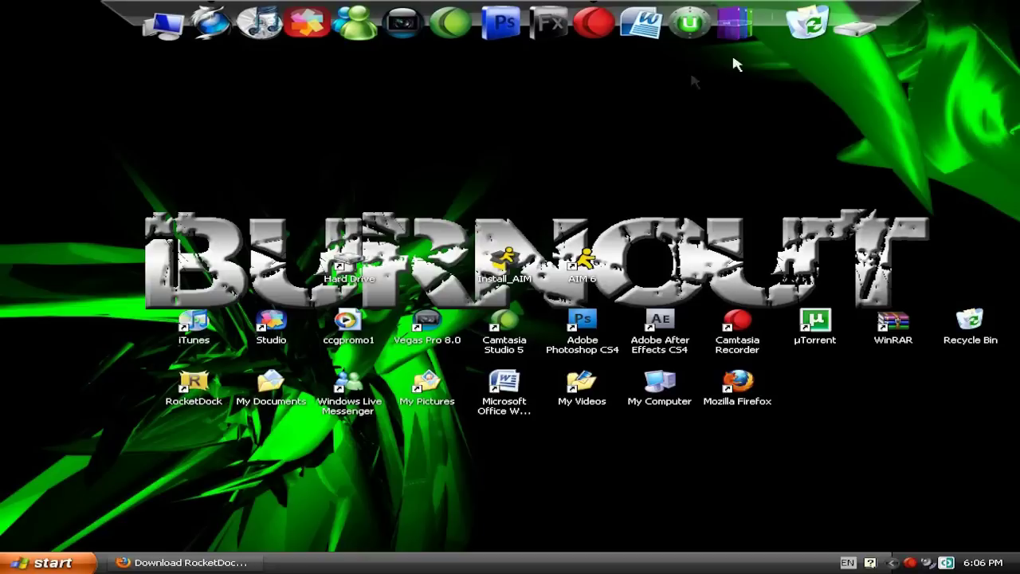
# Open the dock settings and review the General and Icons options
pyautogui.rightClick(751, 24)
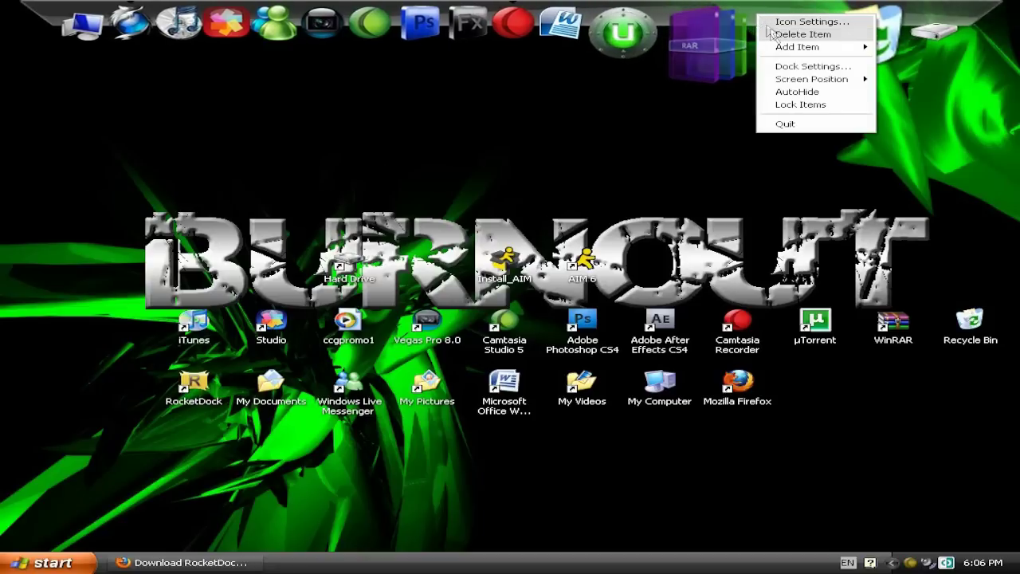
pyautogui.click(797, 66)
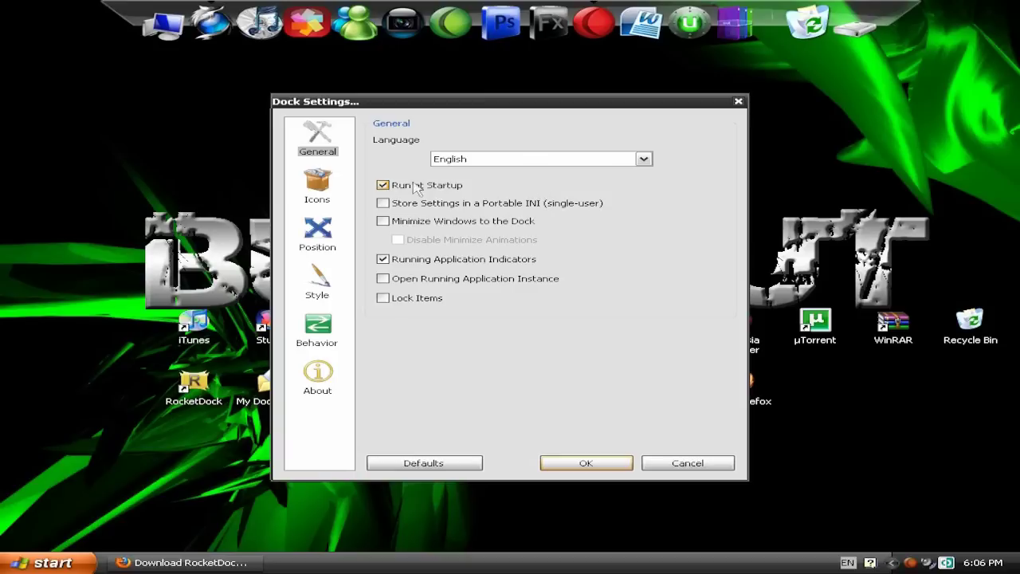
pyautogui.click(329, 186)
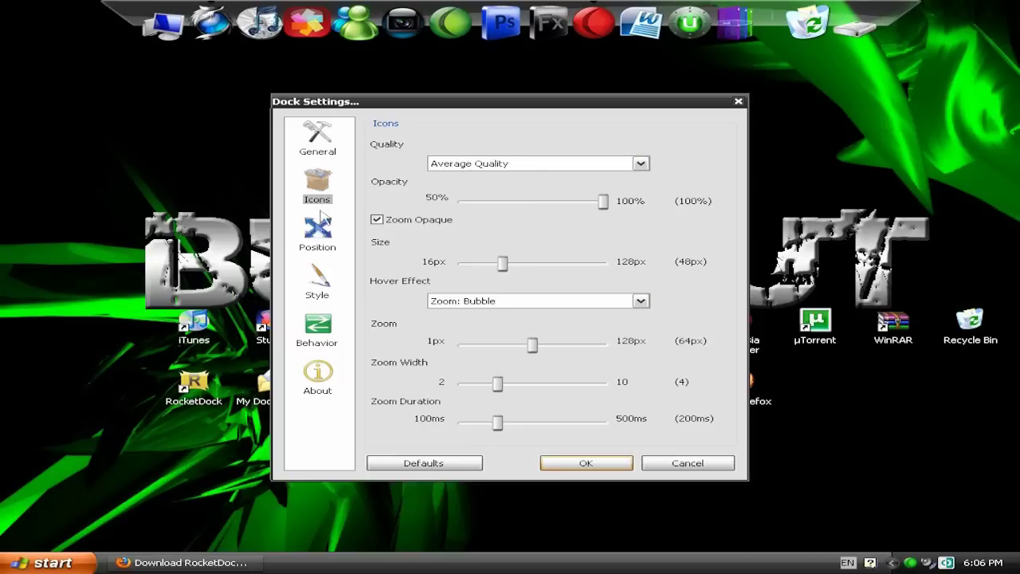
# Review the dock's Screen Position and Layering choices and check how the dock pops up over the browser window
pyautogui.click(318, 235)
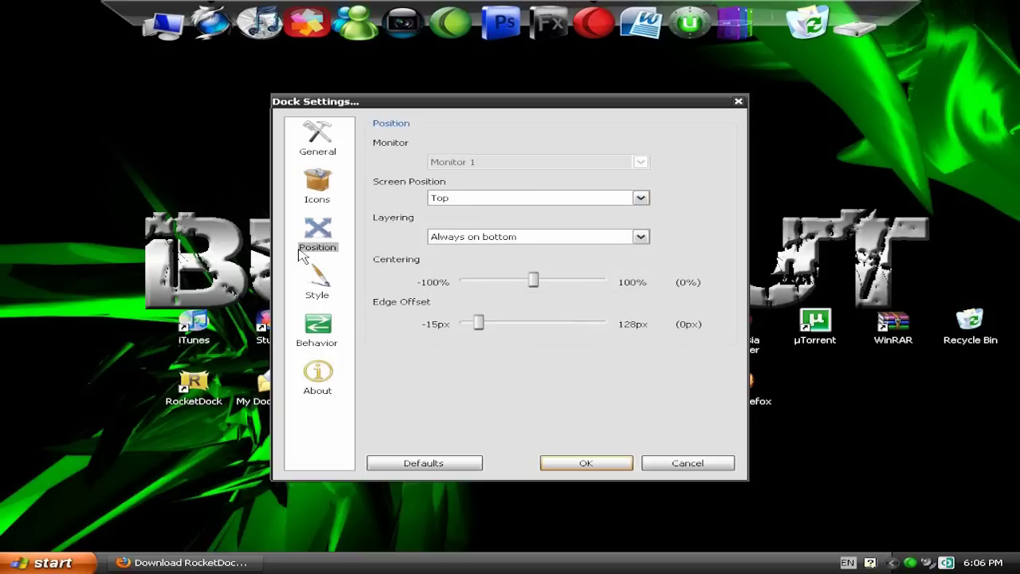
pyautogui.click(451, 200)
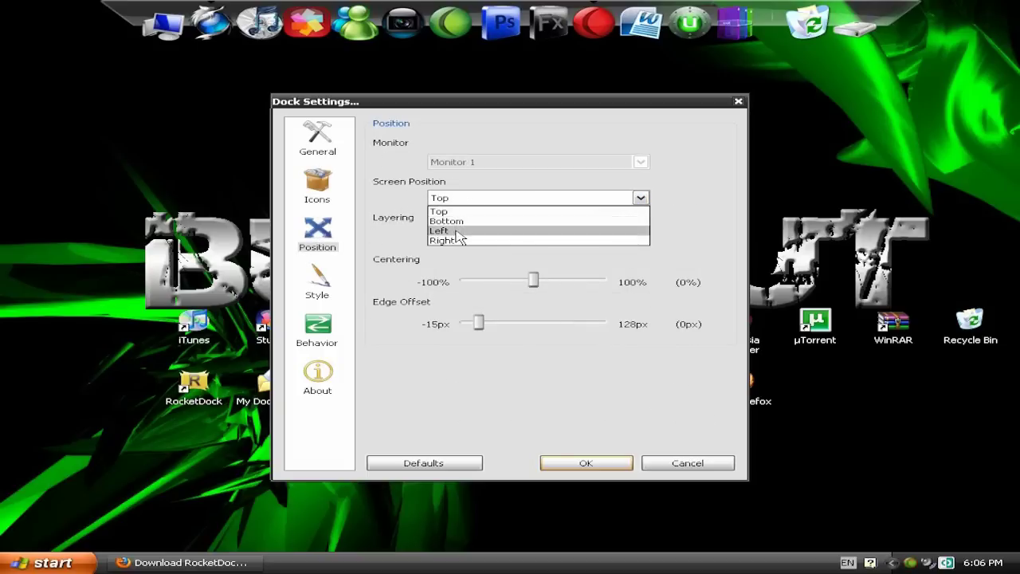
pyautogui.click(457, 213)
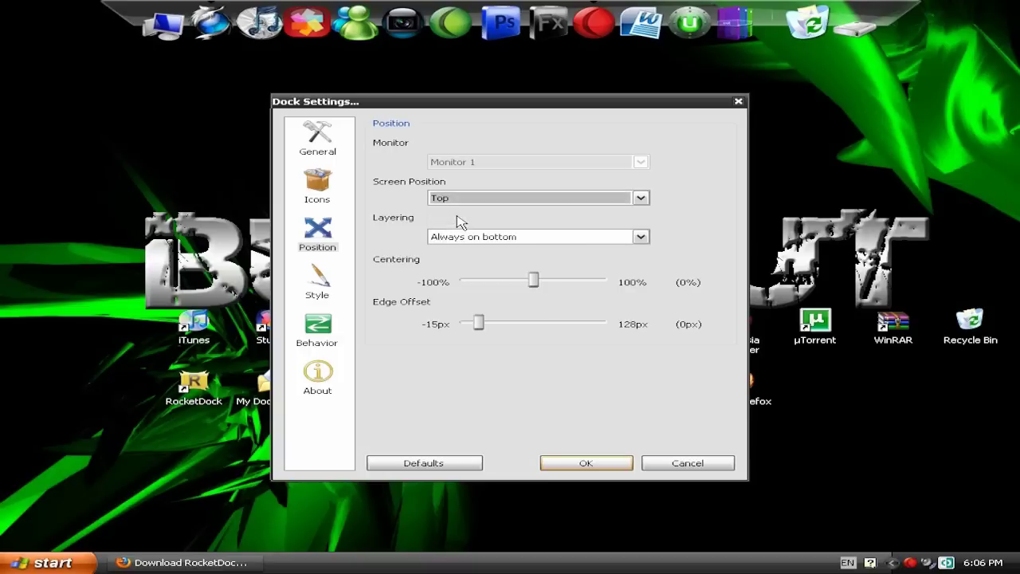
pyautogui.click(454, 239)
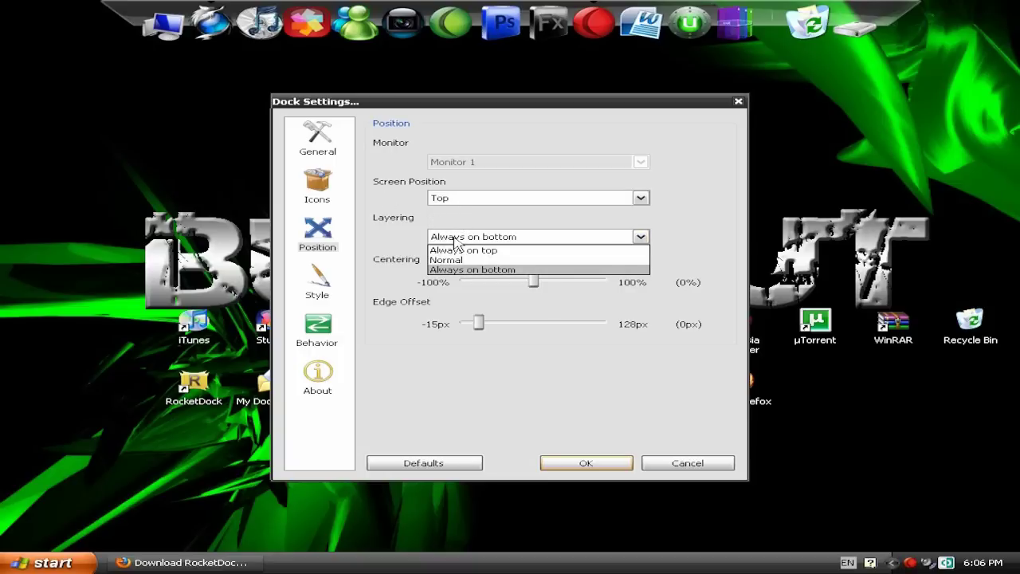
pyautogui.click(512, 276)
pyautogui.click(183, 563)
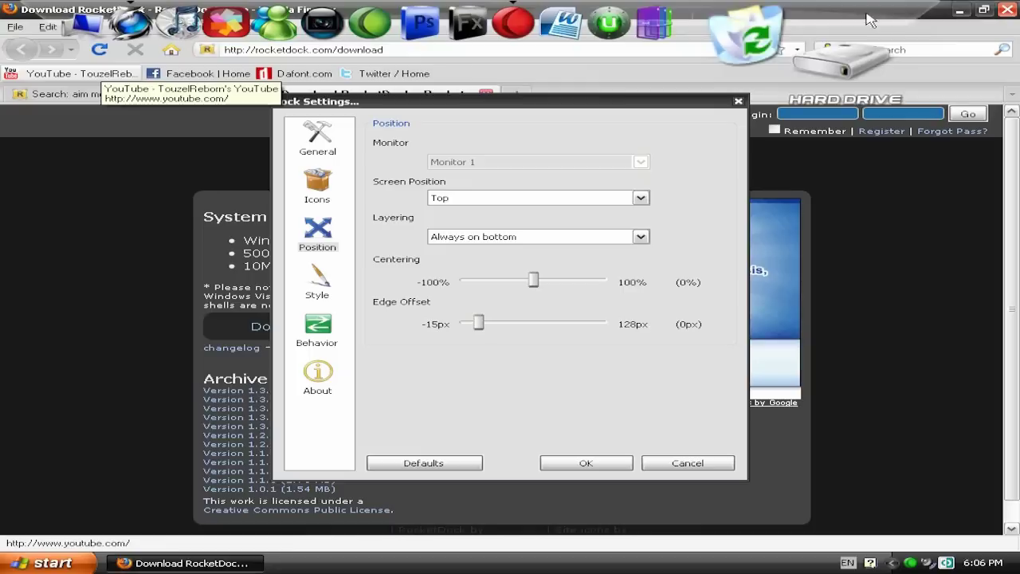
pyautogui.click(960, 10)
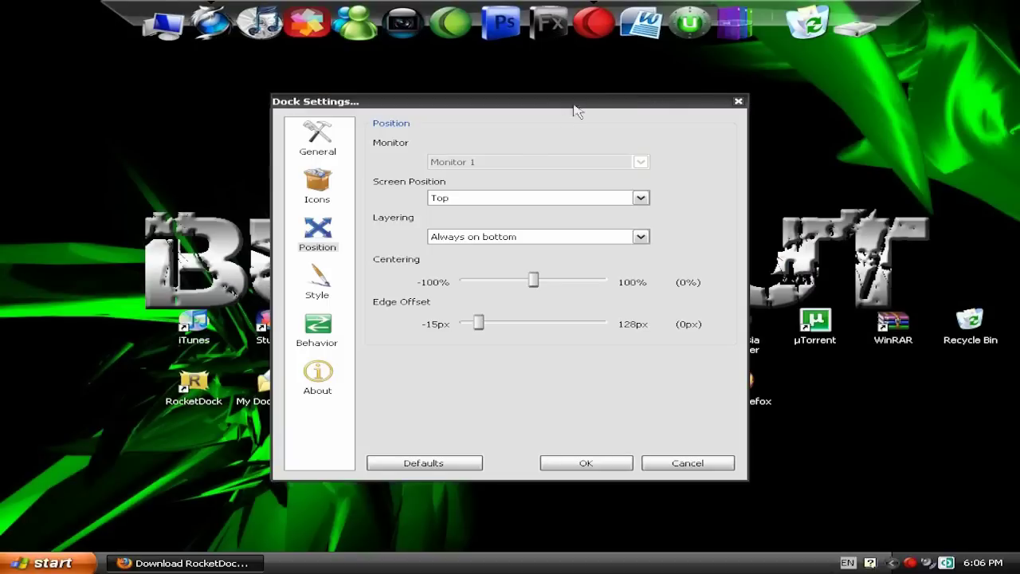
# Review the dock's Style, Behavior and About settings, then cancel out of the settings
pyautogui.click(317, 293)
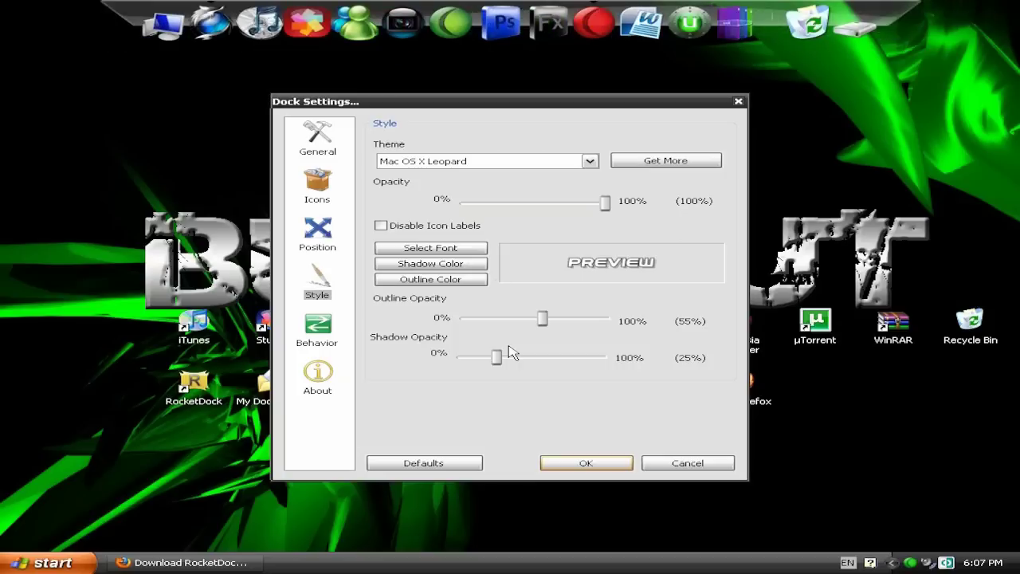
pyautogui.click(318, 327)
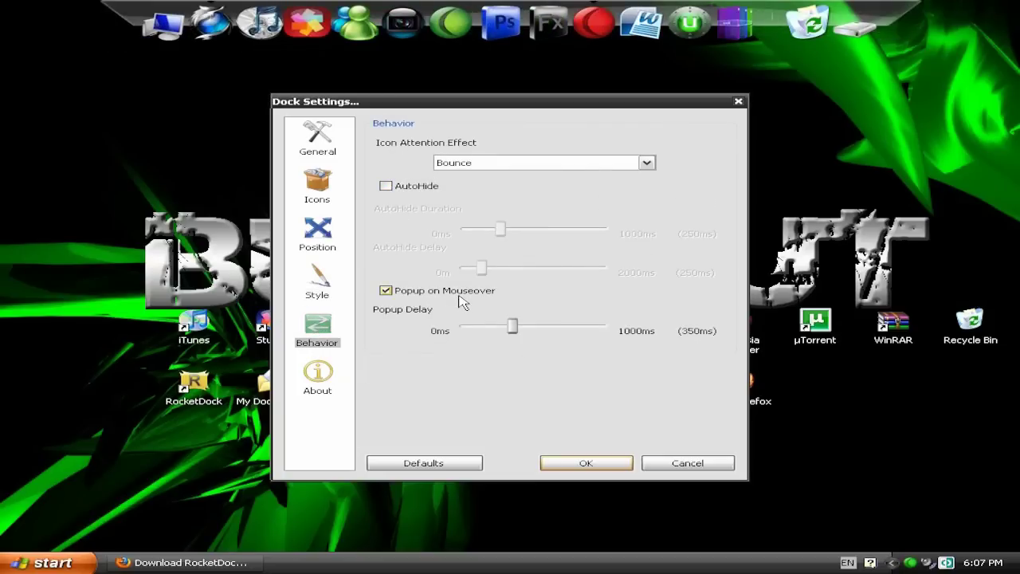
pyautogui.click(318, 376)
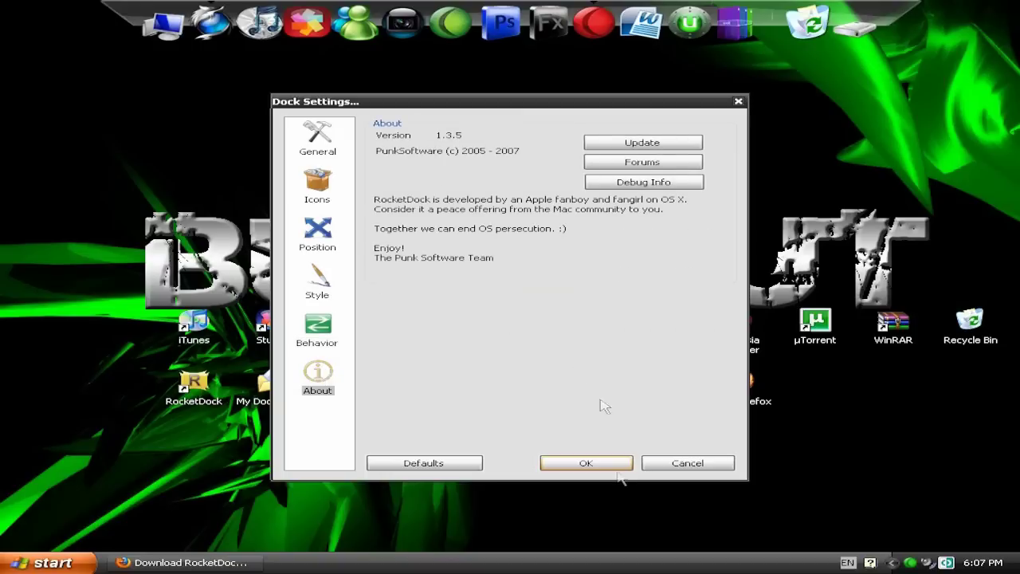
pyautogui.click(683, 464)
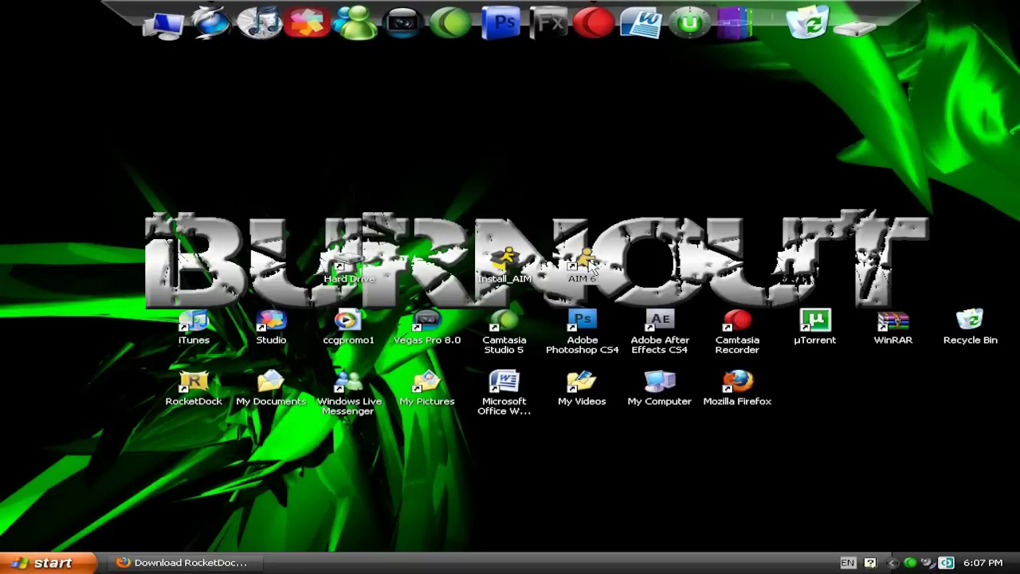
# Add the AIM 6 desktop shortcut to the dock between the WinRAR and Recycle Bin icons
pyautogui.moveTo(591, 267); pyautogui.dragTo(770, 27)
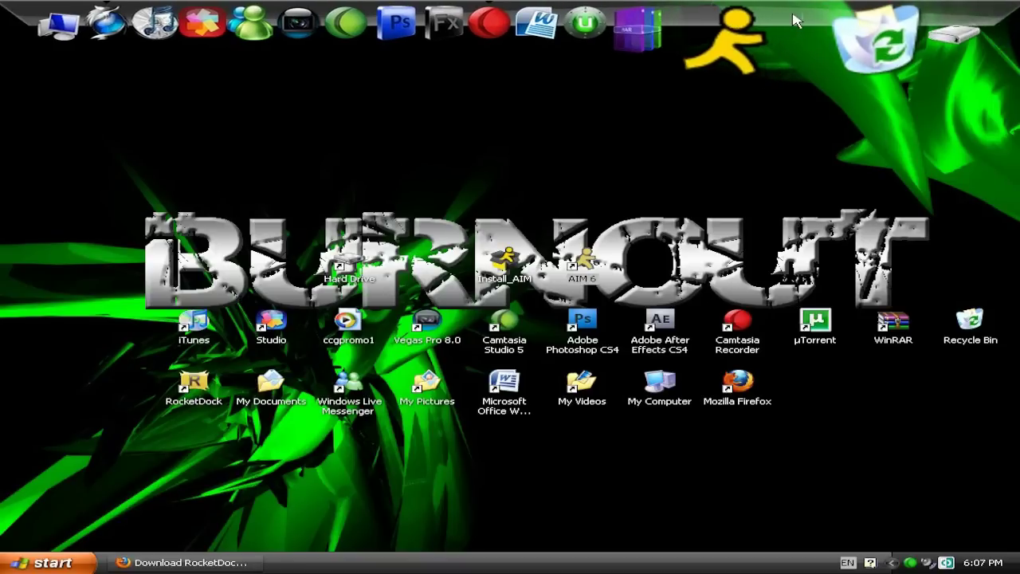
pyautogui.rightClick(795, 20)
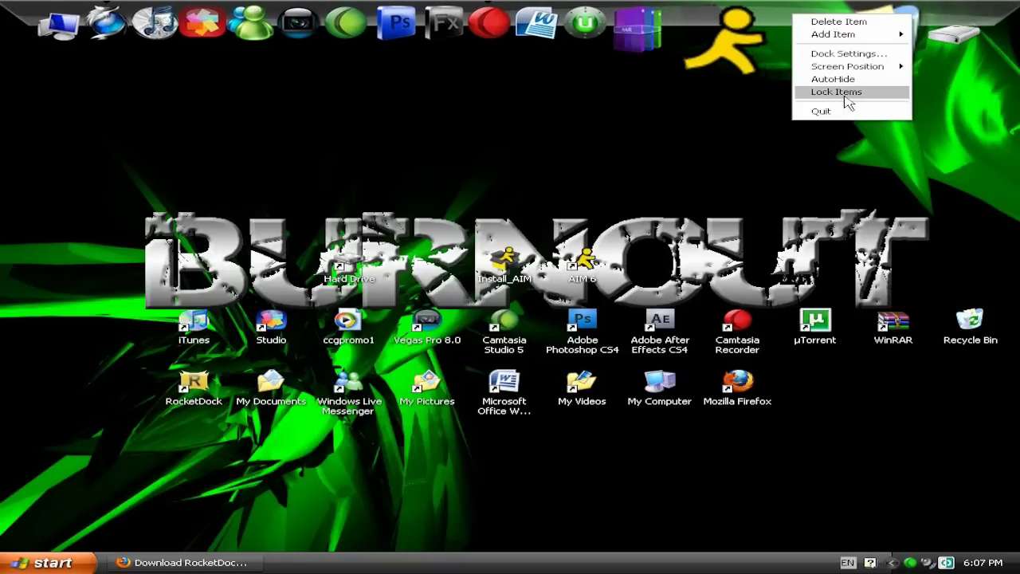
pyautogui.click(676, 155)
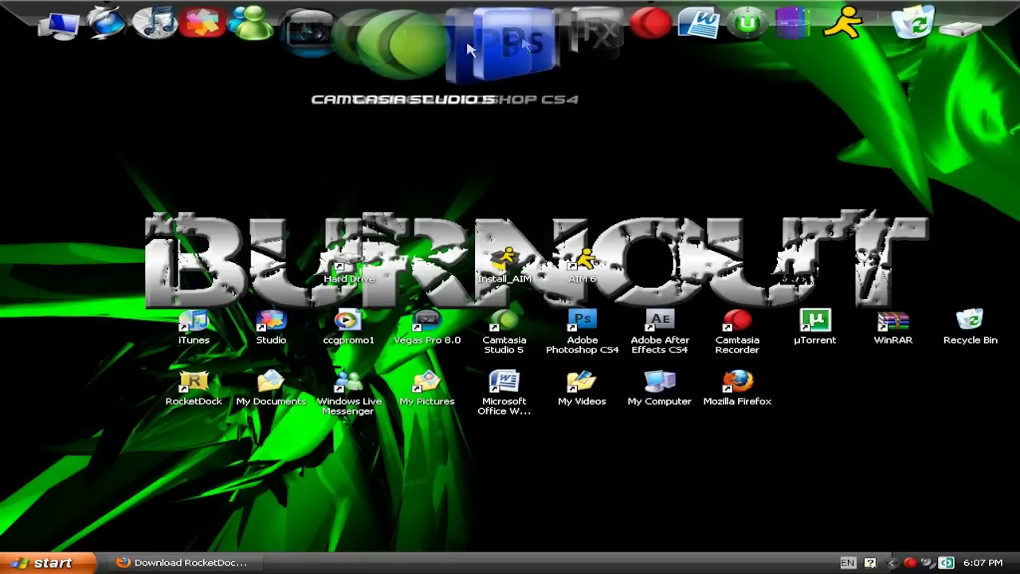
# Open the icon settings of the dock's AIM item and look through the available icons
pyautogui.click(530, 46)
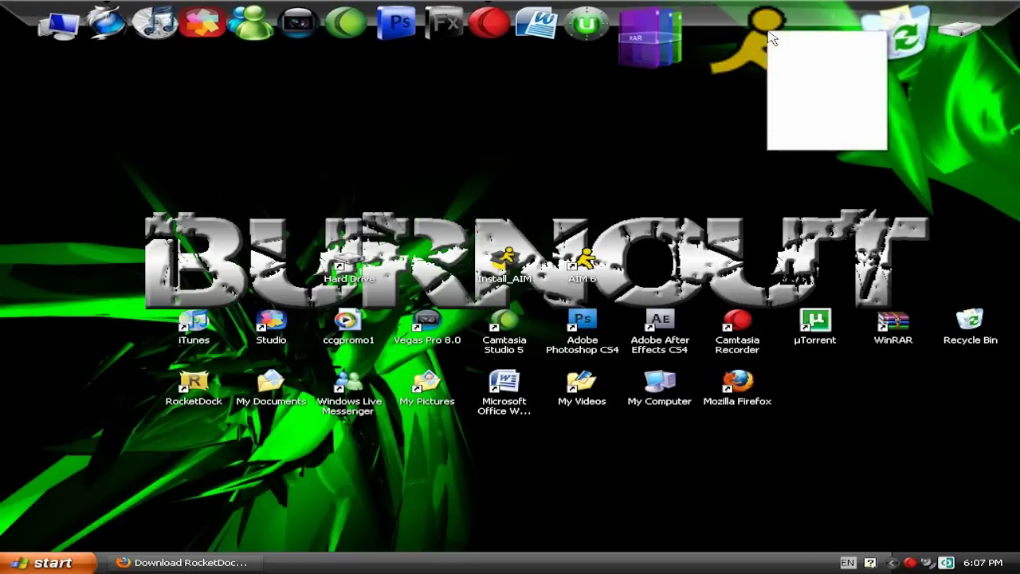
pyautogui.click(826, 39)
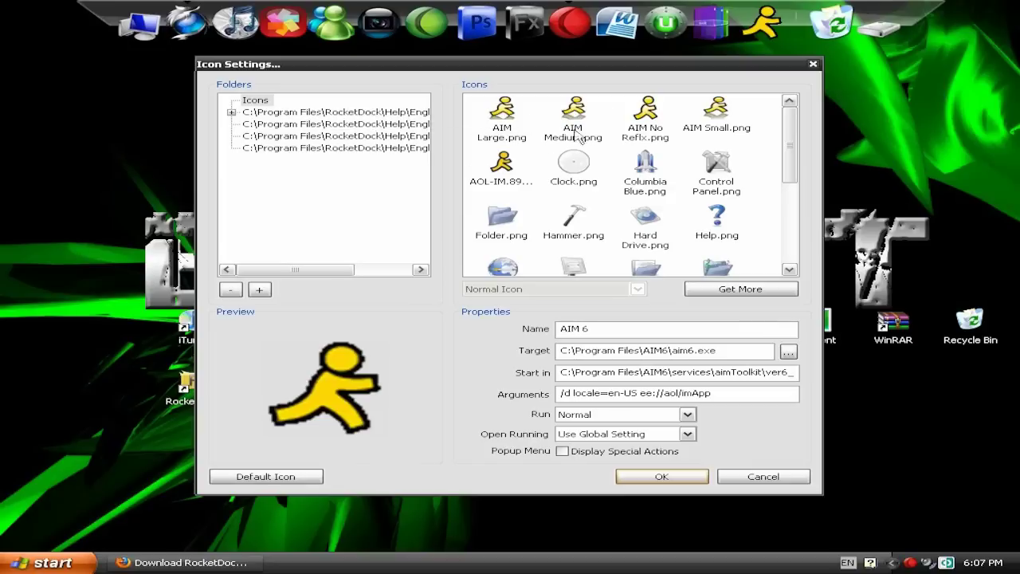
pyautogui.moveTo(789, 137); pyautogui.dragTo(795, 214)
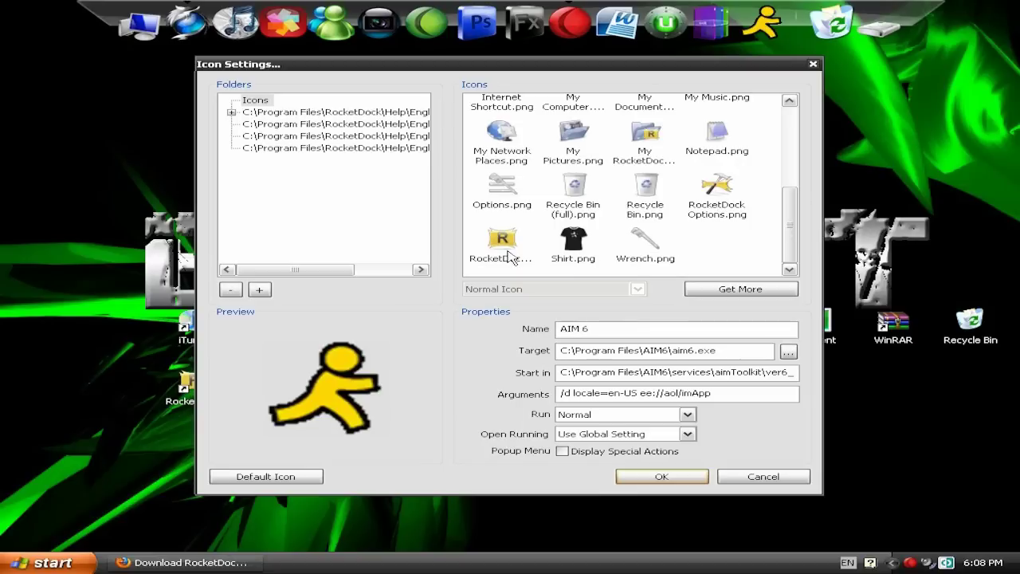
# Look at the online page for getting more icons, closing the icon settings and that page
pyautogui.click(732, 291)
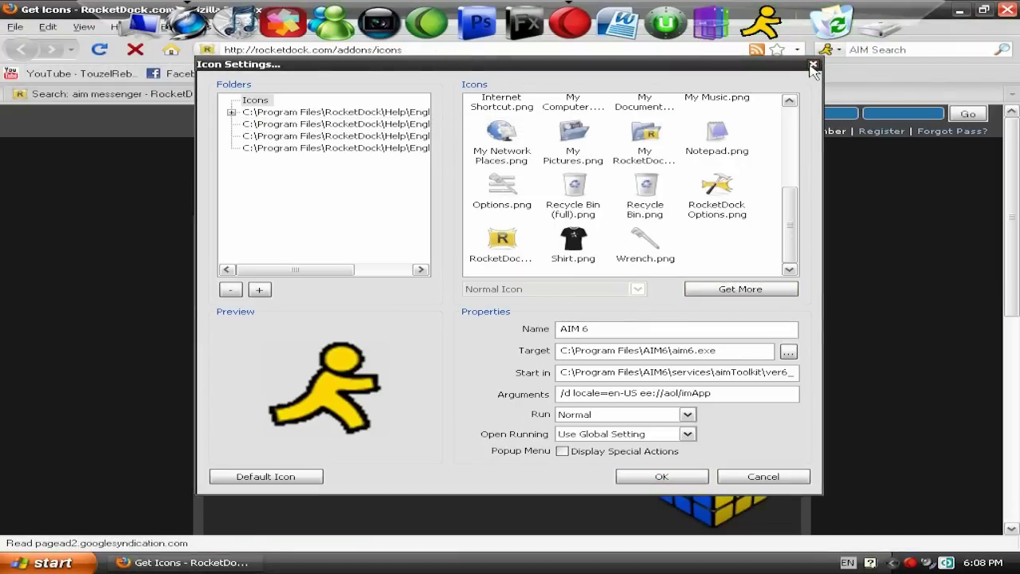
pyautogui.click(813, 64)
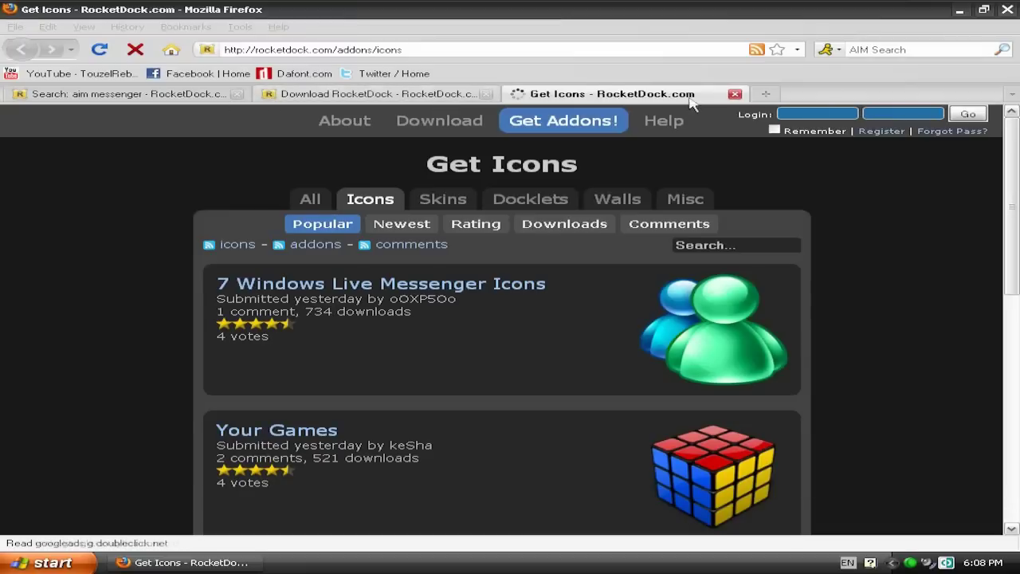
pyautogui.click(734, 94)
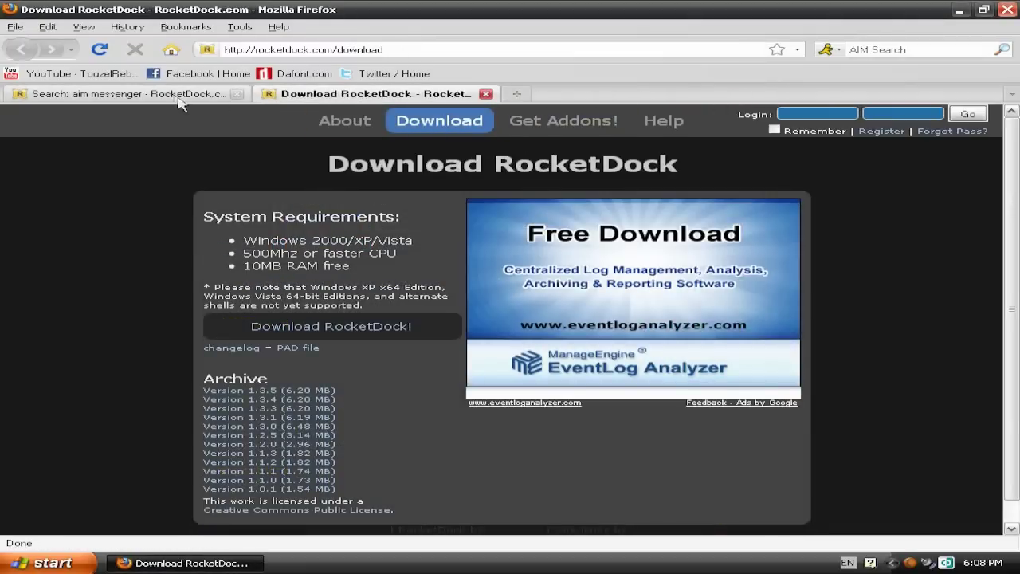
# Browse all add-ons on the RocketDock site sorted by Popular, then return to the "aim messenger" search results
pyautogui.click(212, 95)
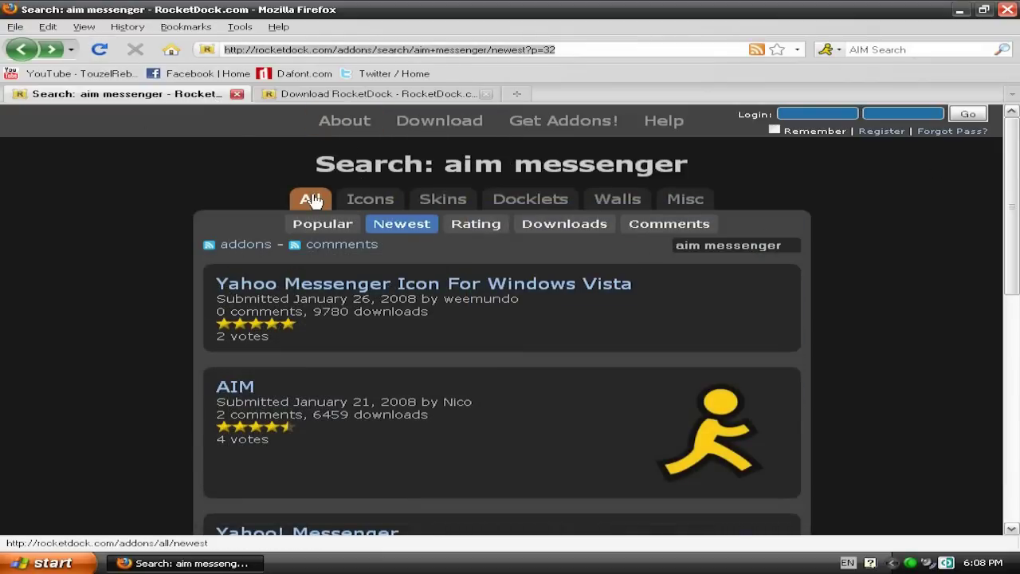
pyautogui.click(311, 200)
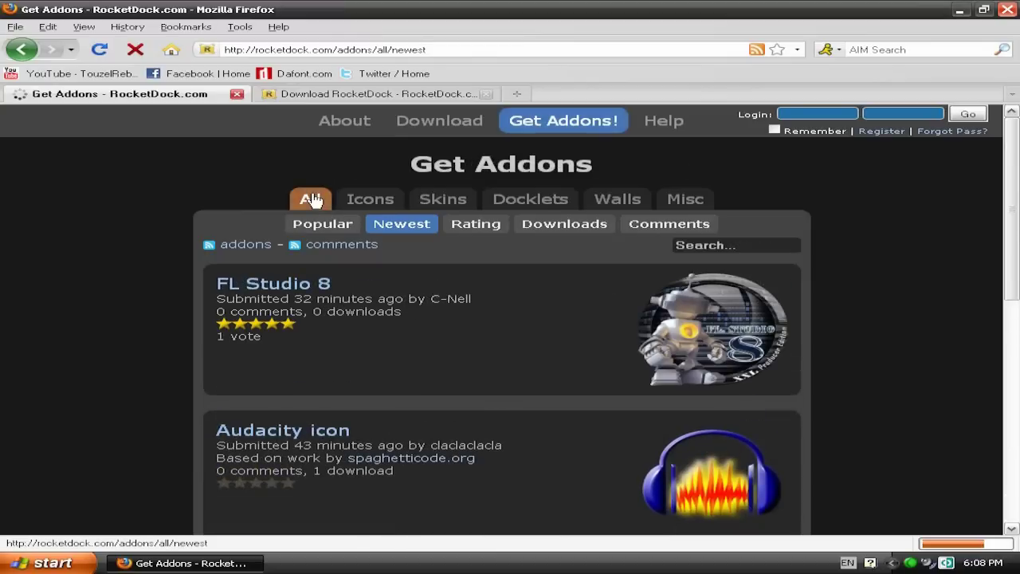
pyautogui.click(335, 227)
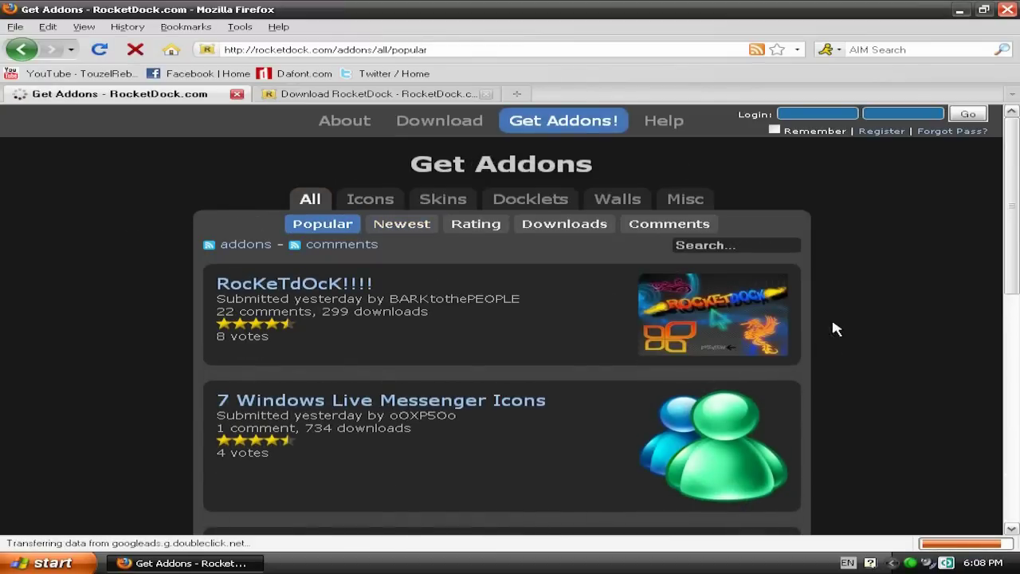
pyautogui.scroll(-1, 851, 310)
pyautogui.scroll(1, 854, 303)
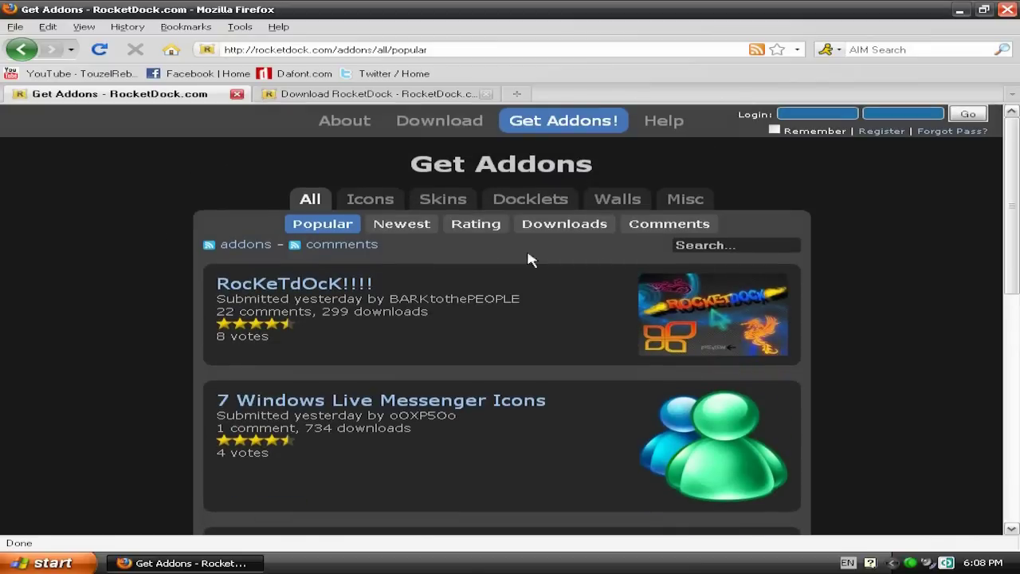
pyautogui.click(32, 54)
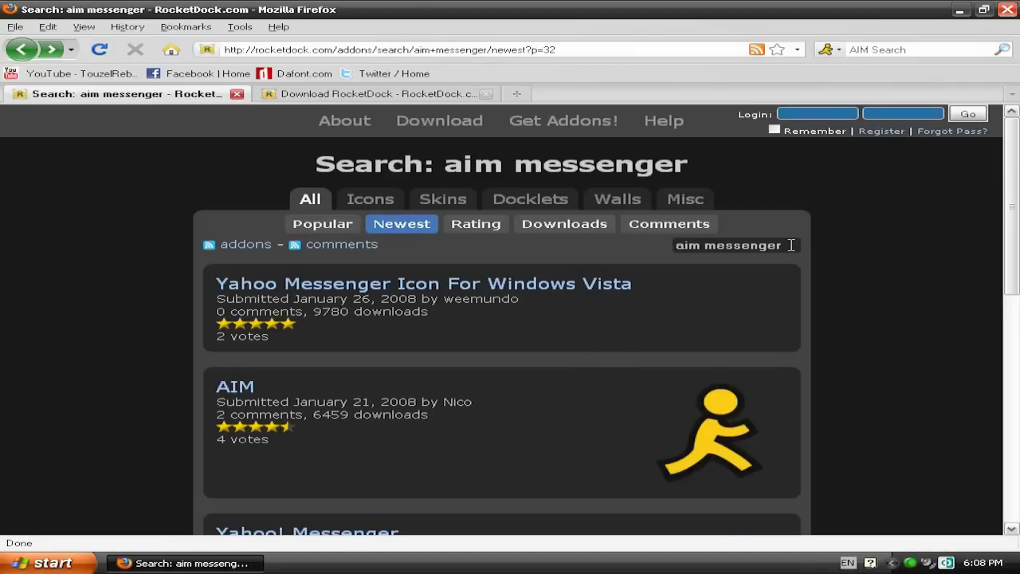
# Open the AIM icon's page from the search results and review its download's open-with choices, cancelling the download
pyautogui.click(236, 388)
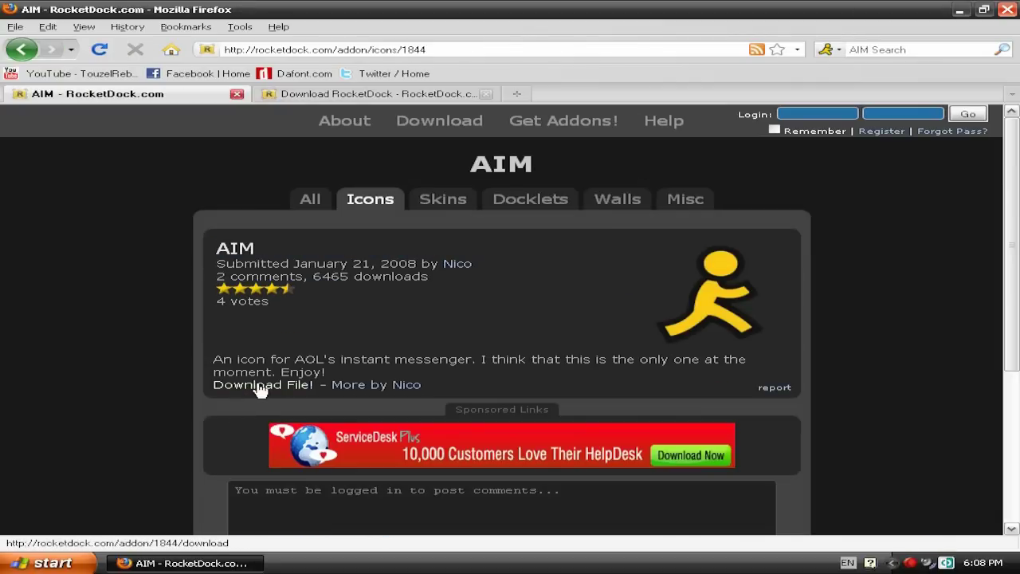
pyautogui.click(258, 386)
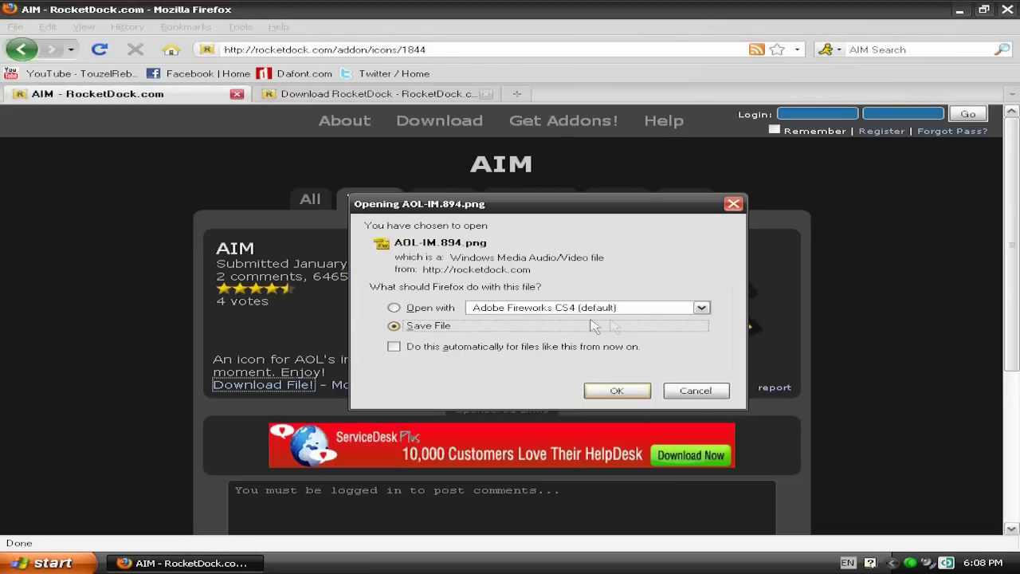
pyautogui.click(633, 309)
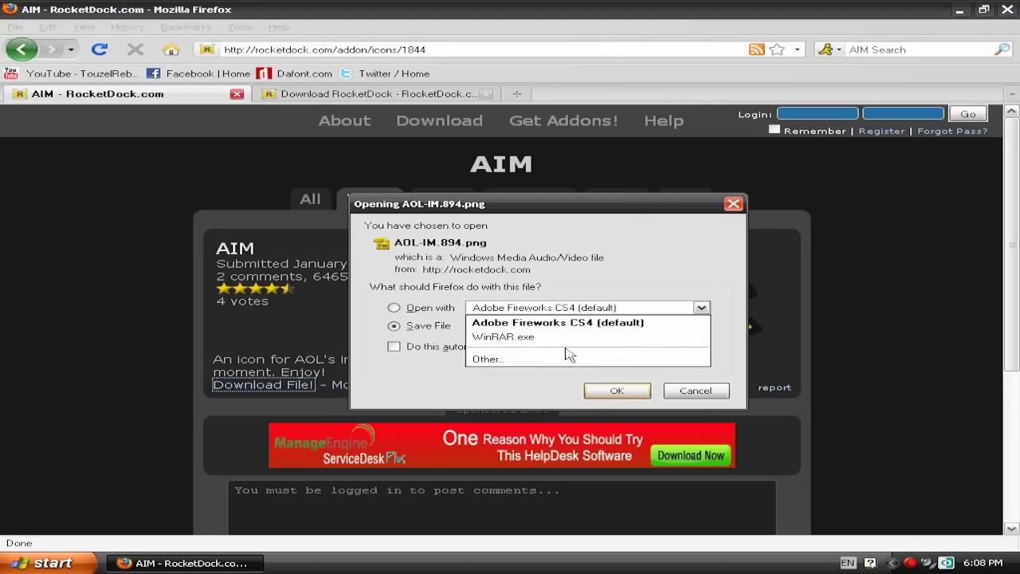
pyautogui.click(683, 387)
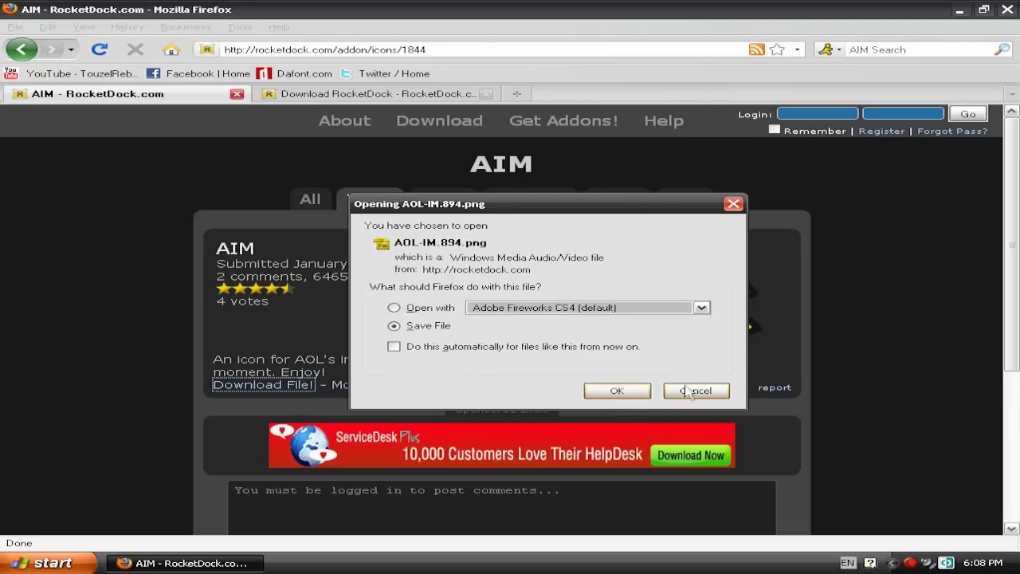
pyautogui.click(685, 390)
pyautogui.click(965, 9)
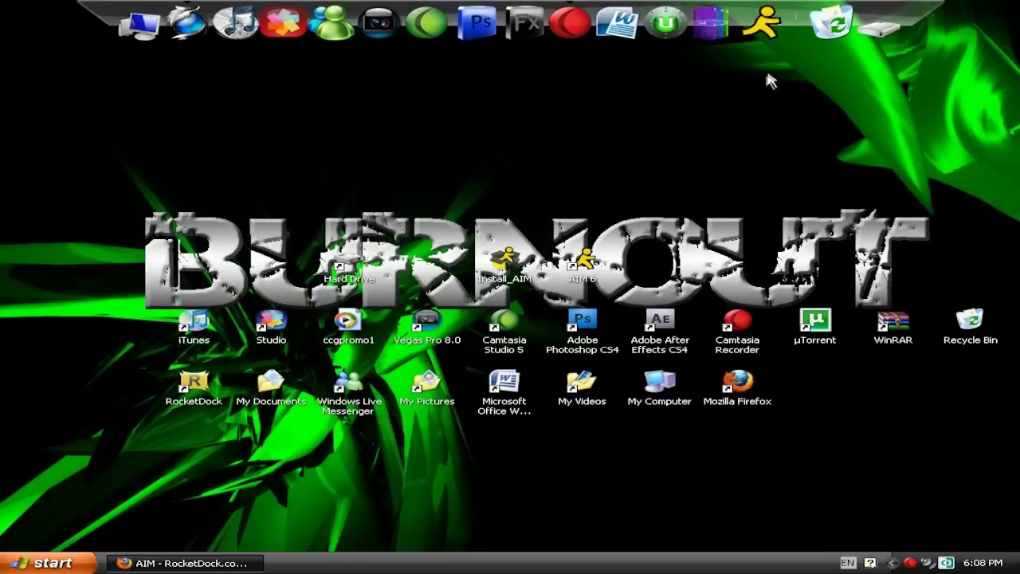
pyautogui.click(183, 563)
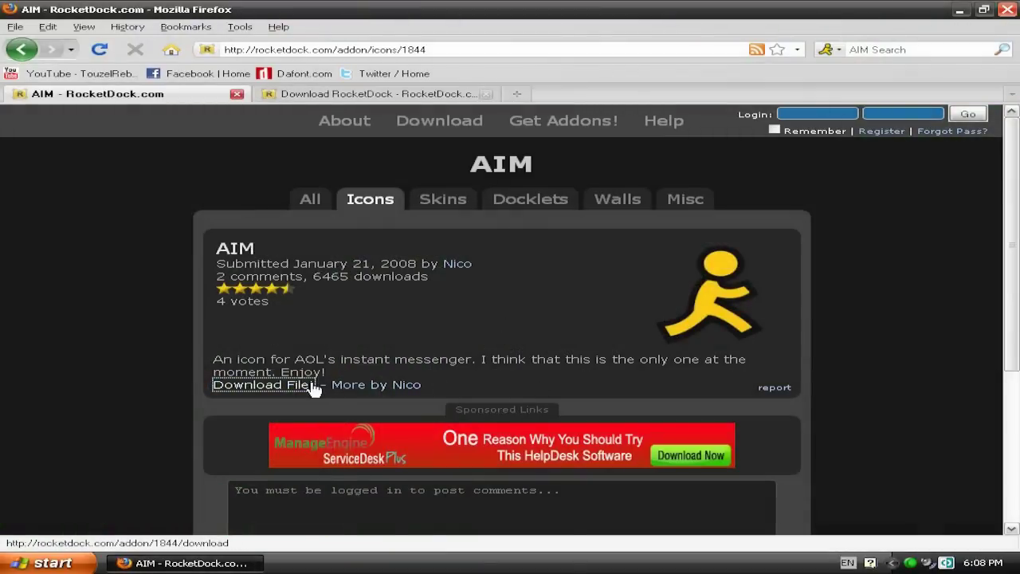
# Download AOL-IM.894.png from the AIM icon's page and place it on the desktop above the Vegas Pro 8.0 shortcut
pyautogui.click(227, 385)
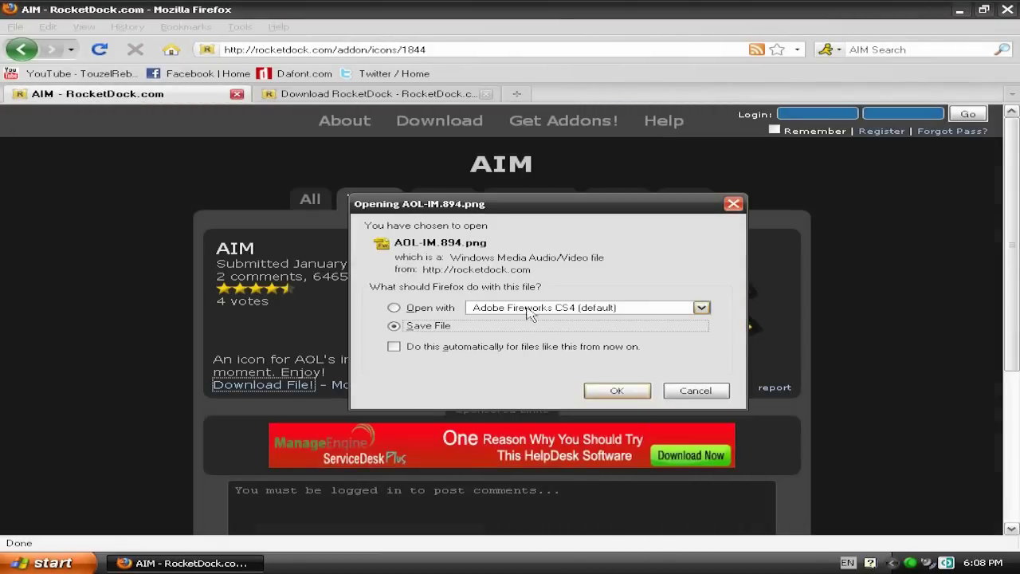
pyautogui.click(701, 308)
pyautogui.click(495, 340)
pyautogui.click(598, 391)
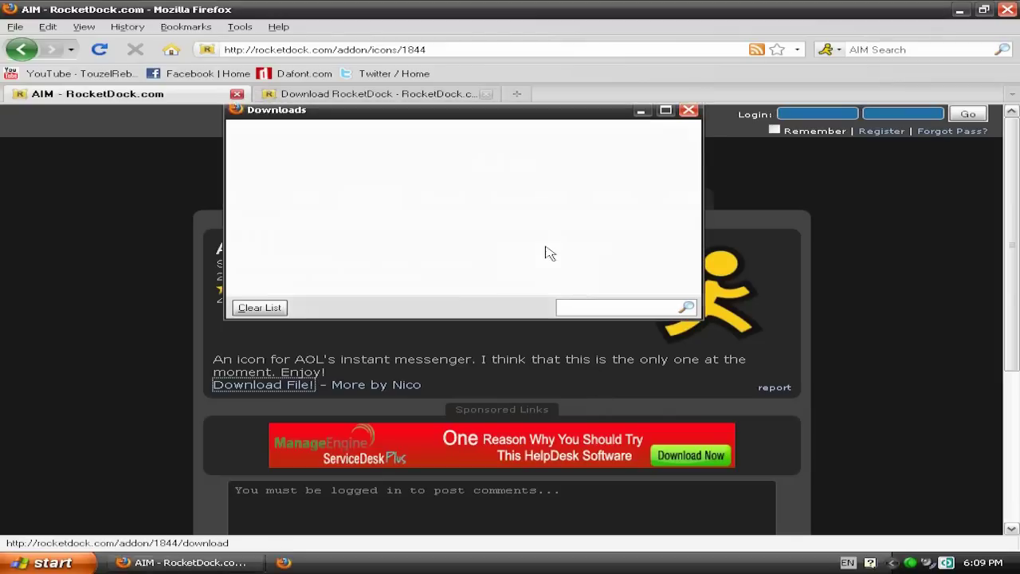
pyautogui.click(960, 9)
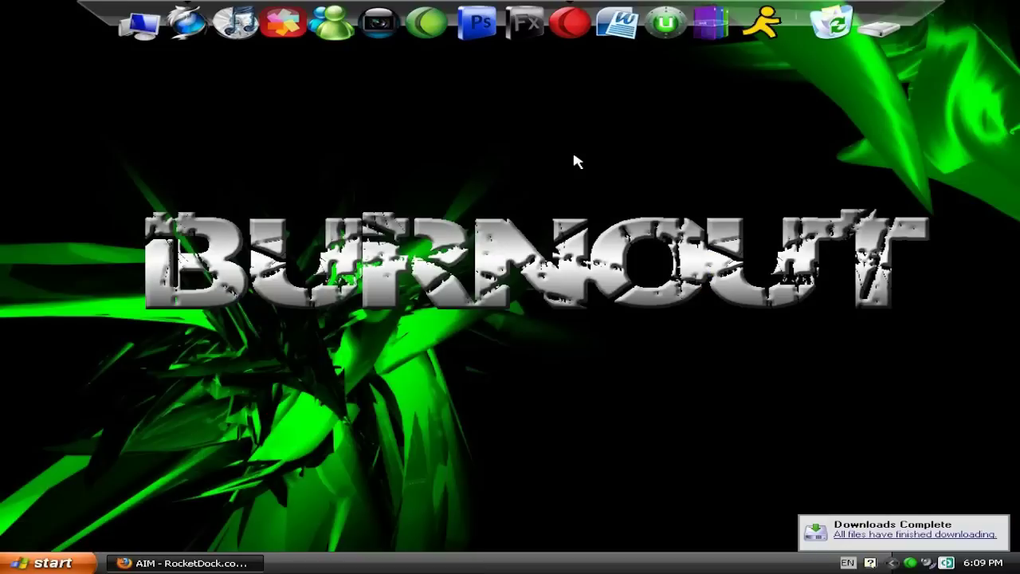
pyautogui.moveTo(68, 30); pyautogui.dragTo(442, 217)
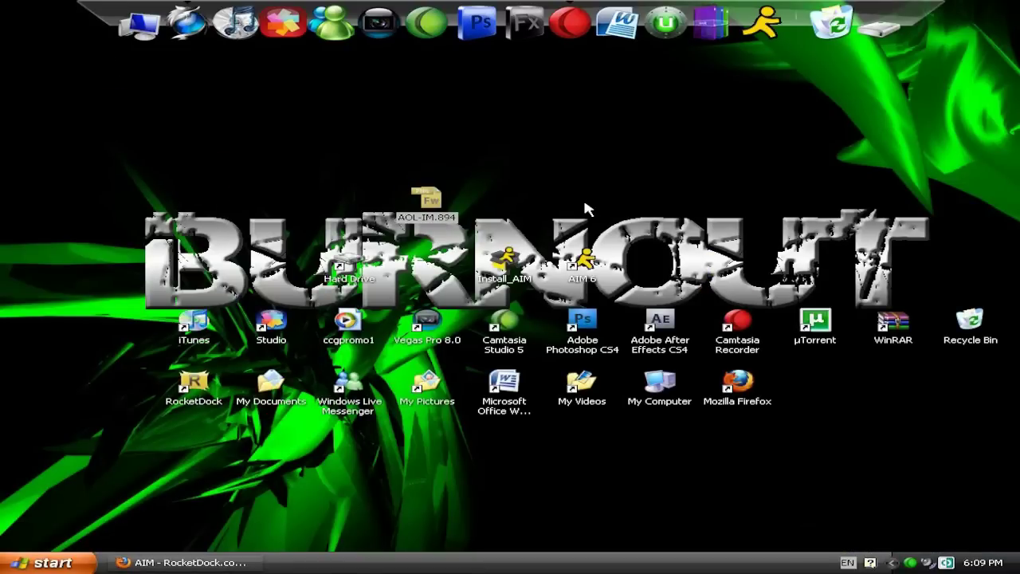
# Compress the downloaded AOL-IM.894 image into a RAR archive named AOL-IM.894.rar
pyautogui.rightClick(431, 203)
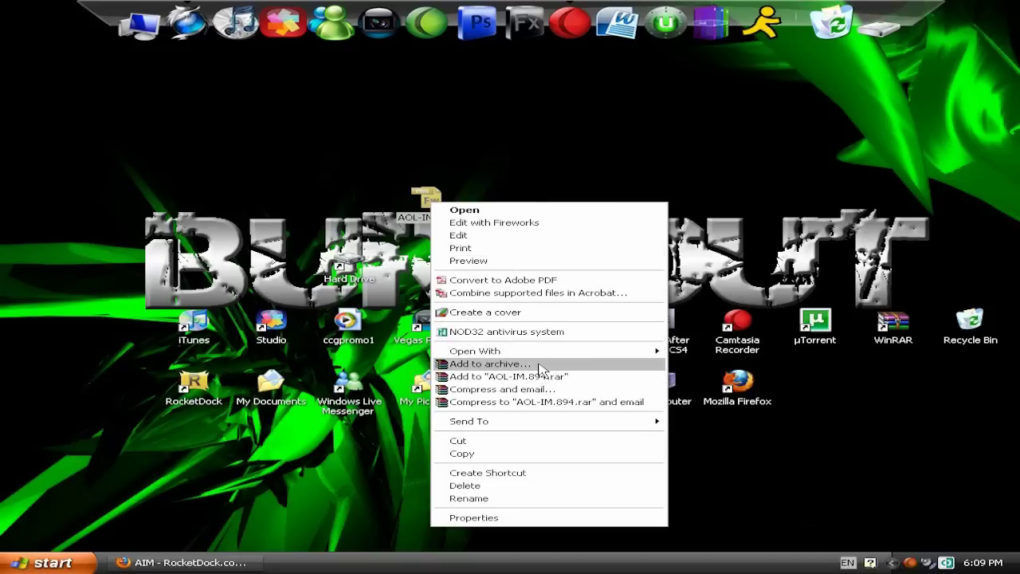
pyautogui.click(539, 364)
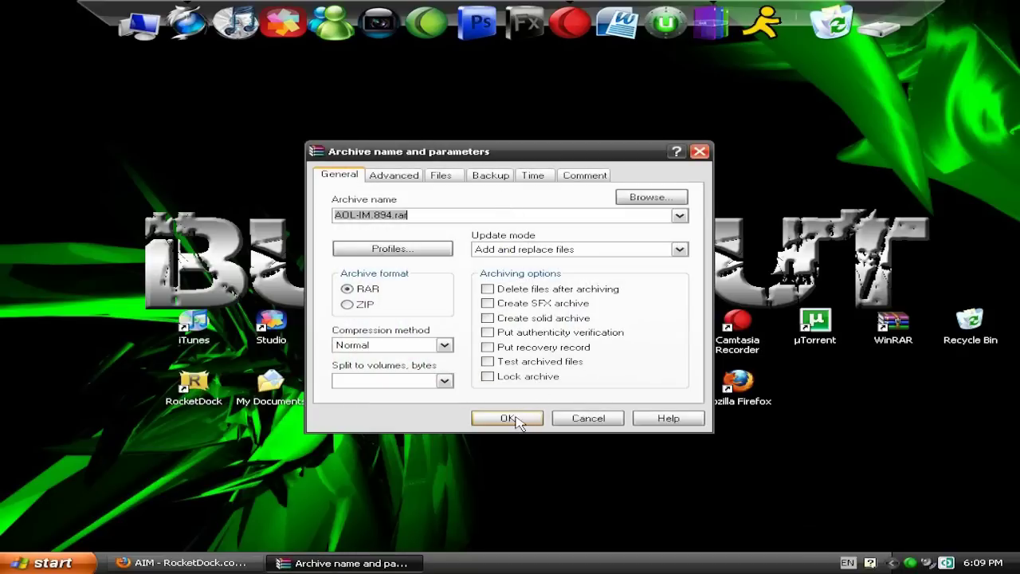
pyautogui.click(508, 418)
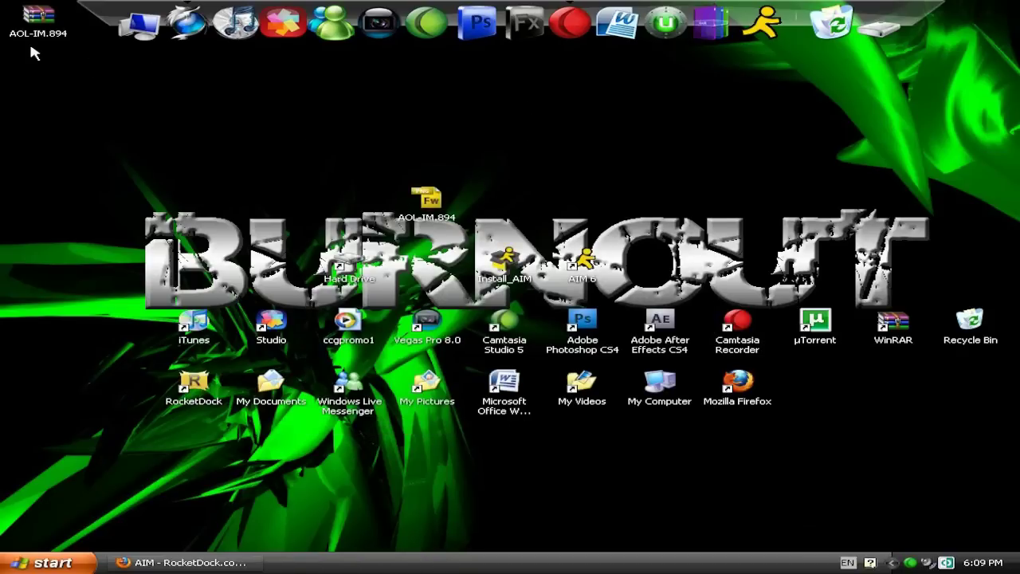
# Move the archive above the Studio shortcut on the desktop and send the original AOL-IM.894 image to the Recycle Bin
pyautogui.moveTo(37, 40); pyautogui.dragTo(275, 218)
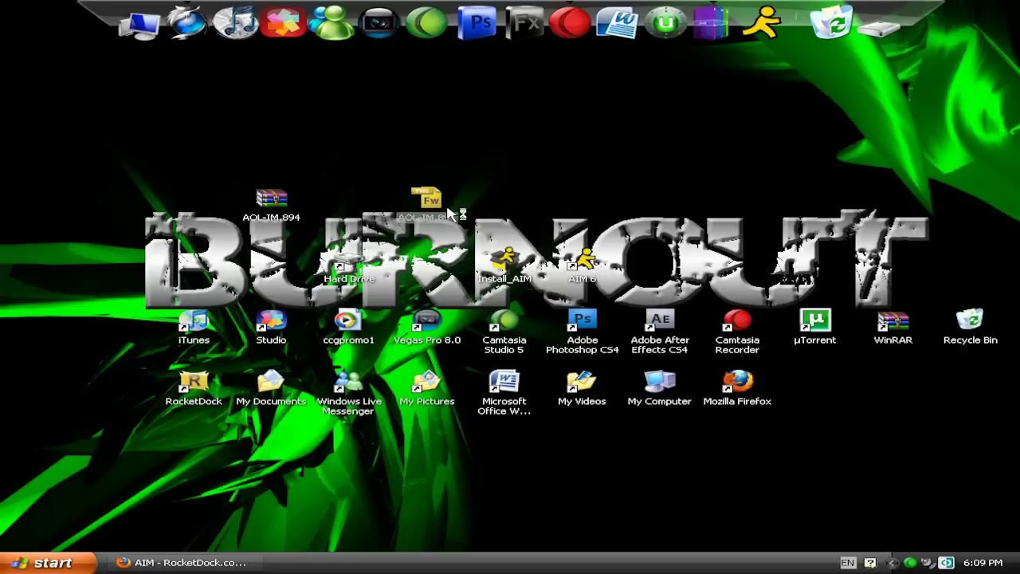
pyautogui.press('Delete')
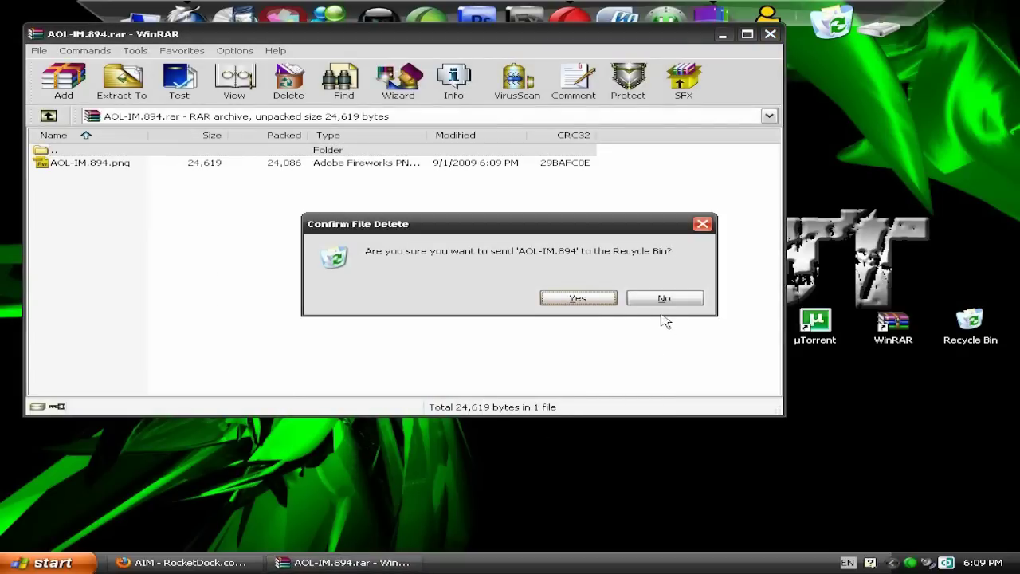
pyautogui.click(578, 298)
# Try to extract AOL-IM.894.png from the archive into C:\Program Files\RocketDock\Icons, cancelling instead of replacing the existing file
pyautogui.click(78, 165)
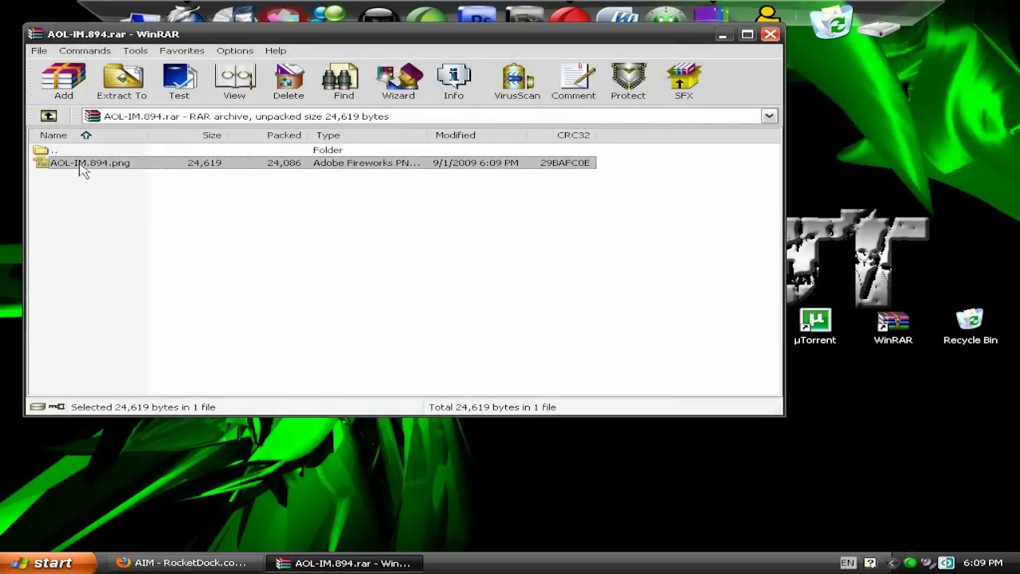
pyautogui.rightClick(80, 165)
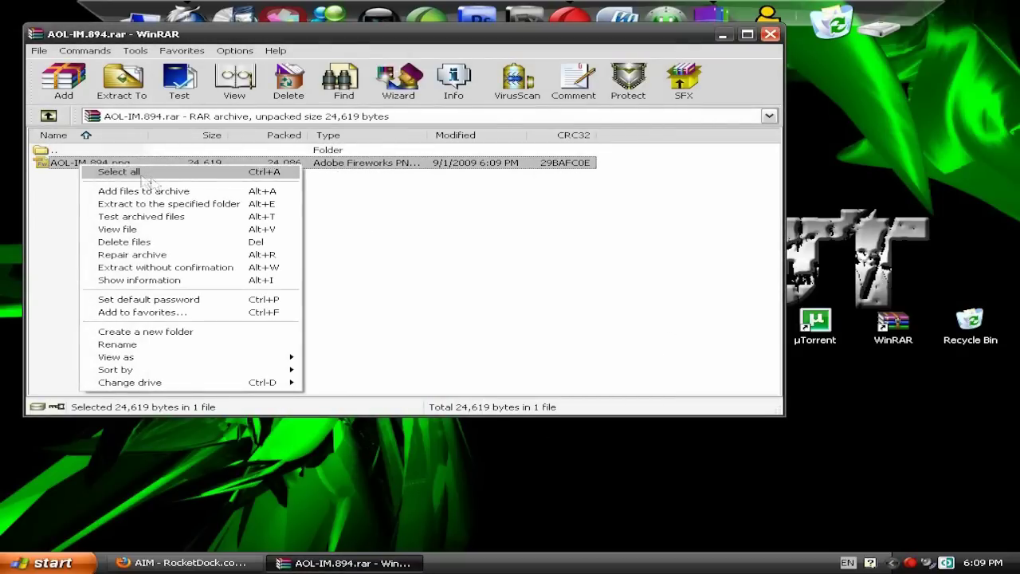
pyautogui.click(188, 206)
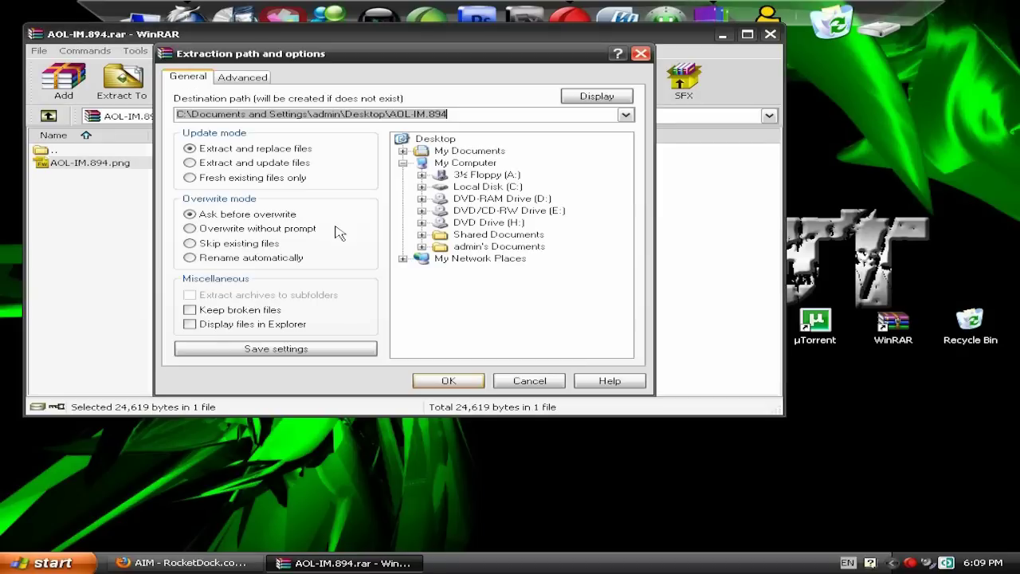
pyautogui.click(448, 164)
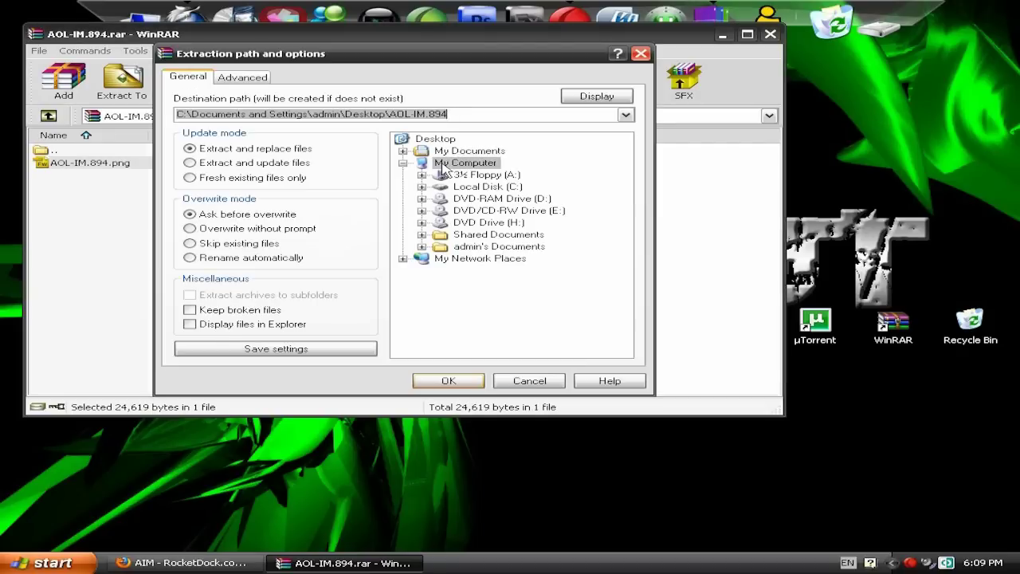
pyautogui.click(471, 189)
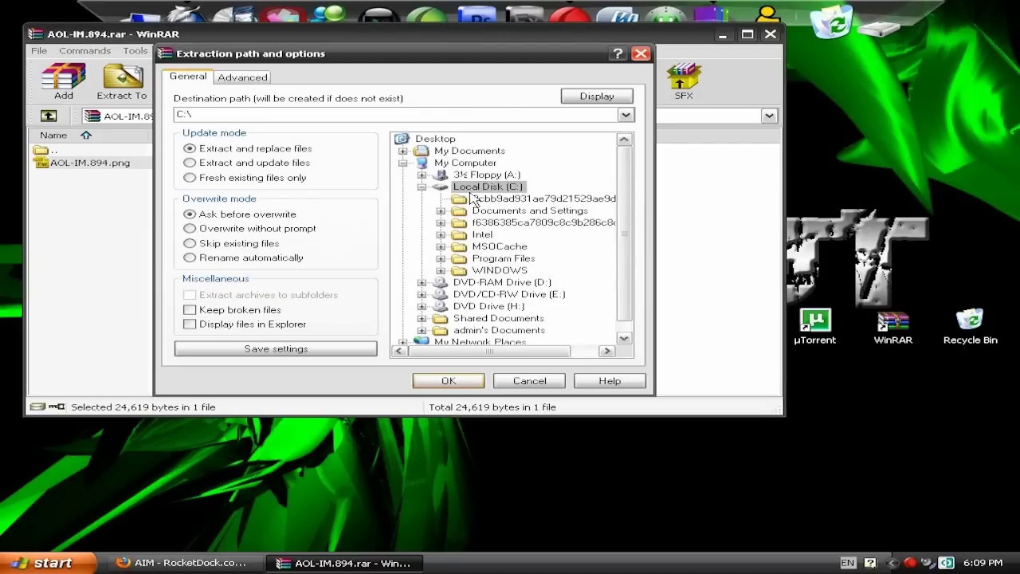
pyautogui.click(503, 259)
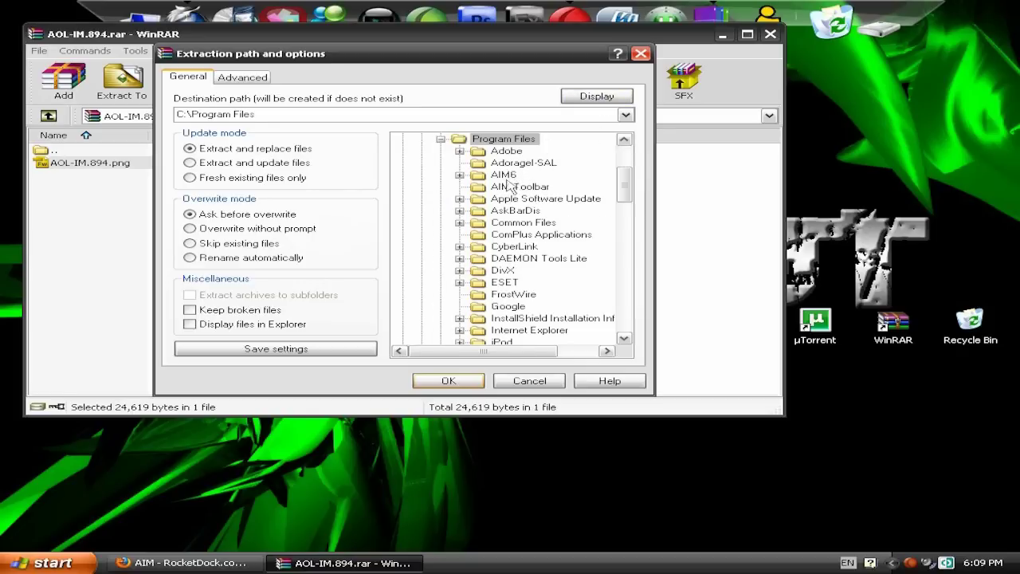
pyautogui.scroll(-15, 508, 184)
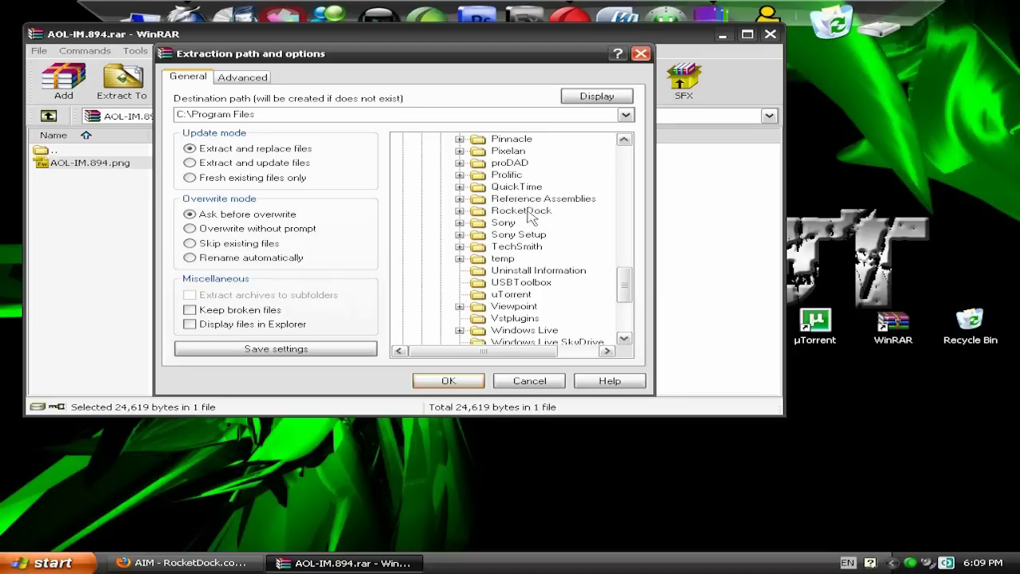
pyautogui.click(526, 212)
pyautogui.click(524, 271)
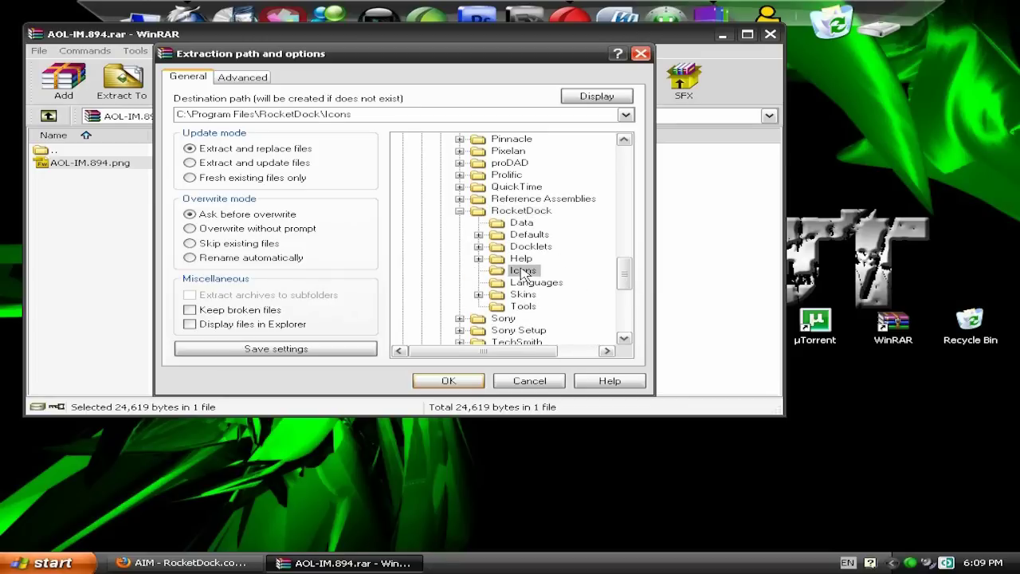
pyautogui.click(449, 381)
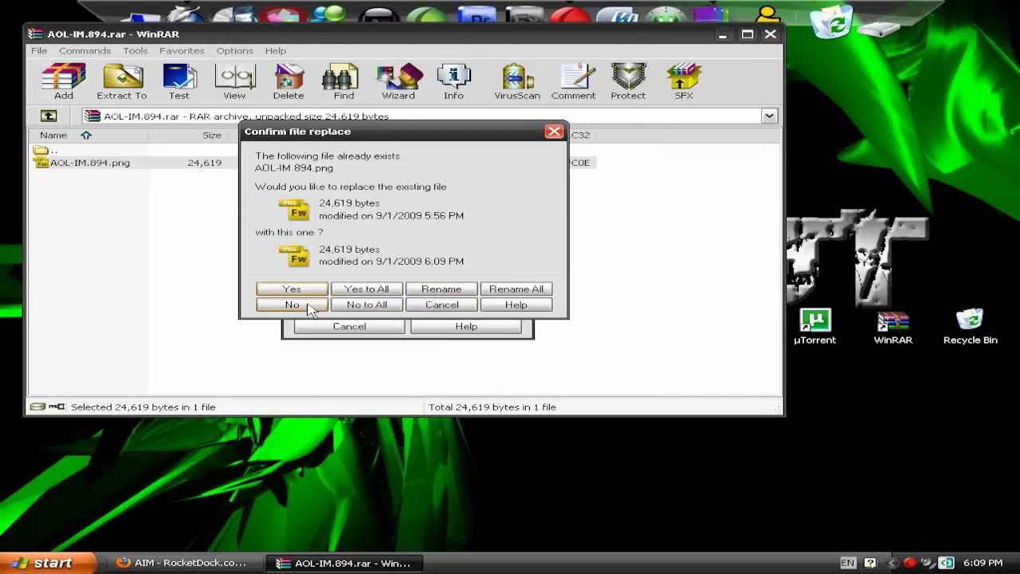
pyautogui.click(441, 306)
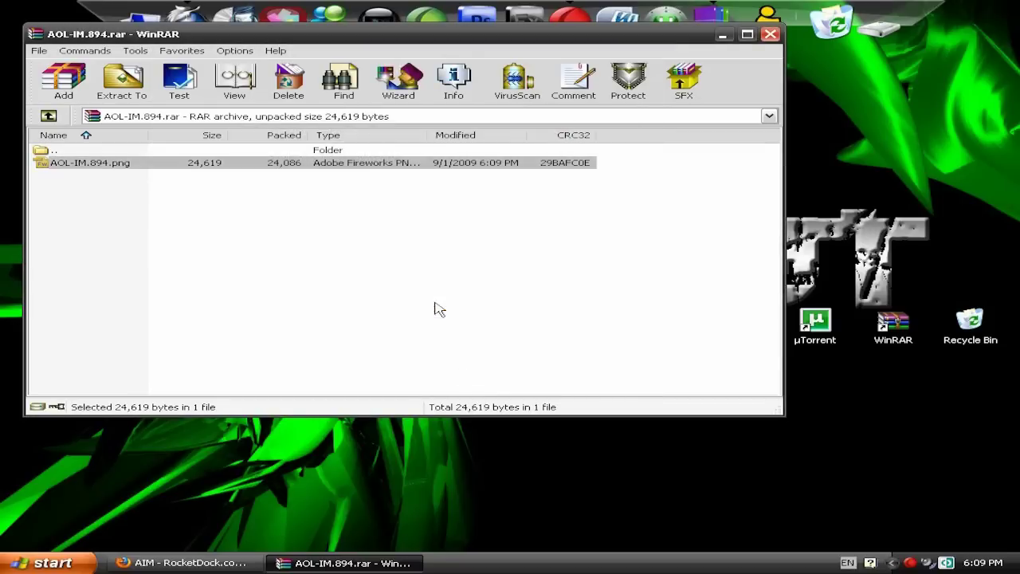
# Close the archive window and delete the AOL-IM.894 archive from the desktop
pyautogui.click(770, 33)
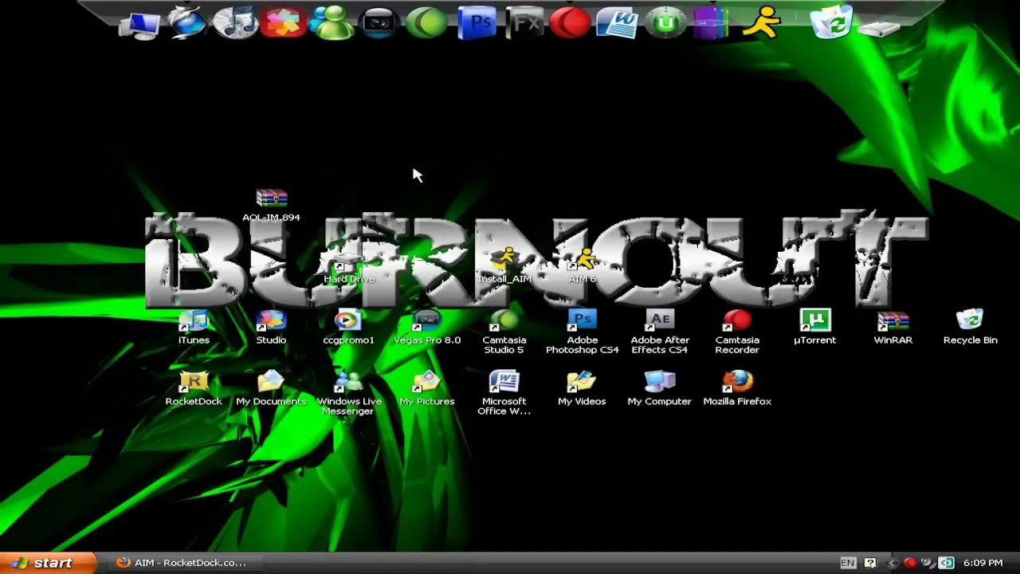
pyautogui.click(295, 217)
pyautogui.press('Delete')
pyautogui.press('Return')
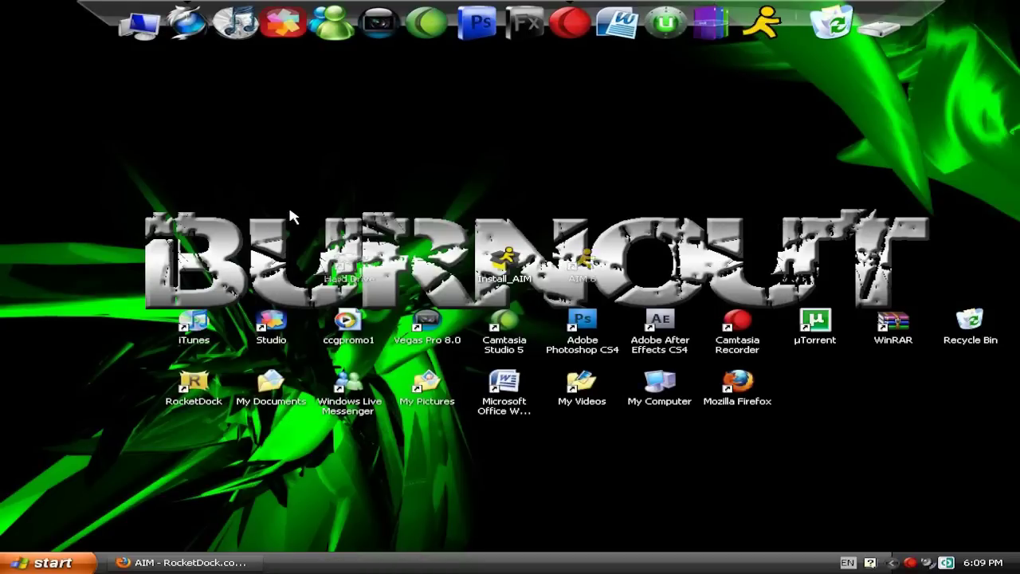
# Set the AIM 6 dock item's icon to AOL-IM.894.png from the Icons folder and rename the item AIM
pyautogui.rightClick(770, 34)
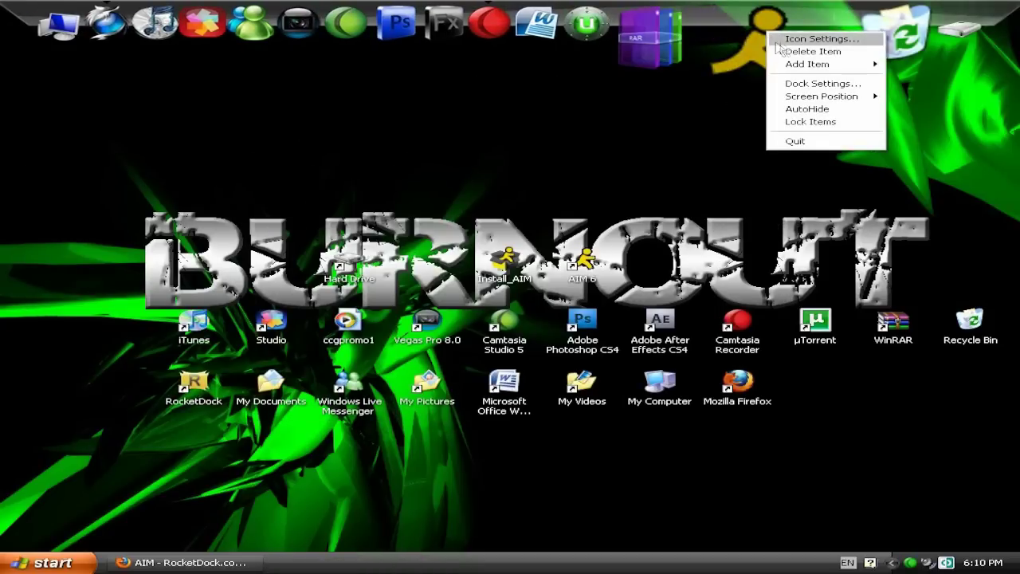
pyautogui.press('Escape')
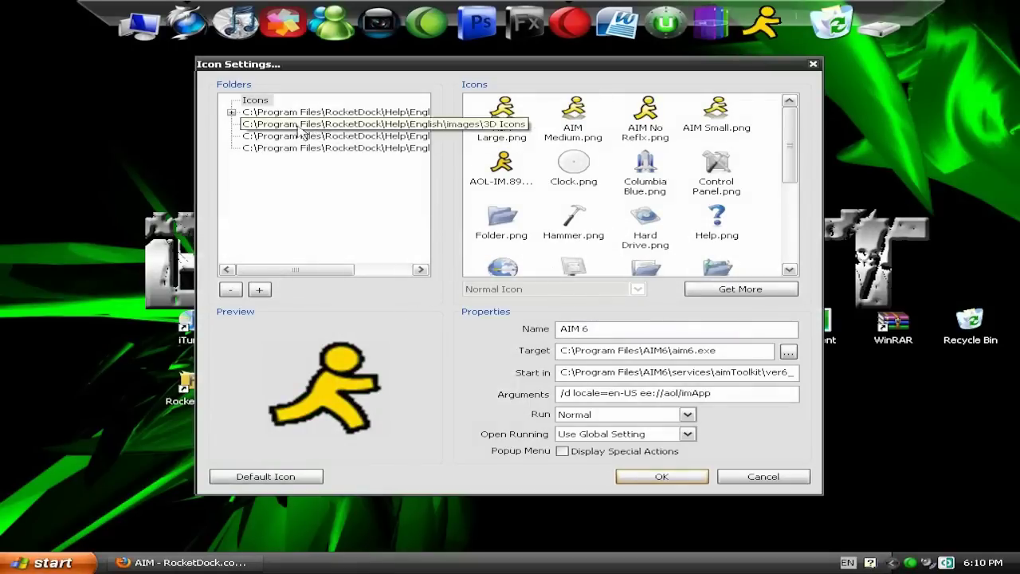
pyautogui.click(259, 101)
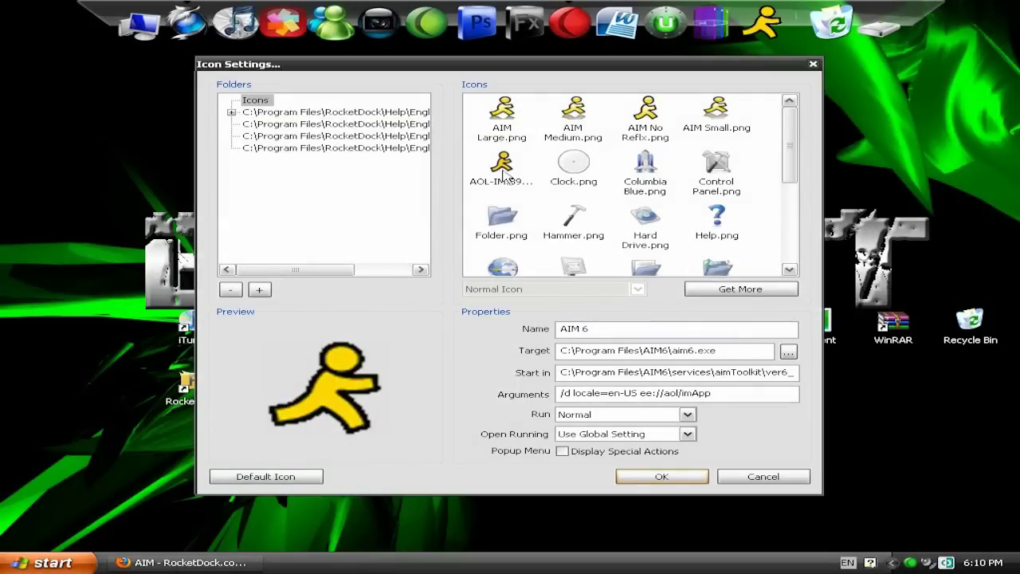
pyautogui.click(503, 172)
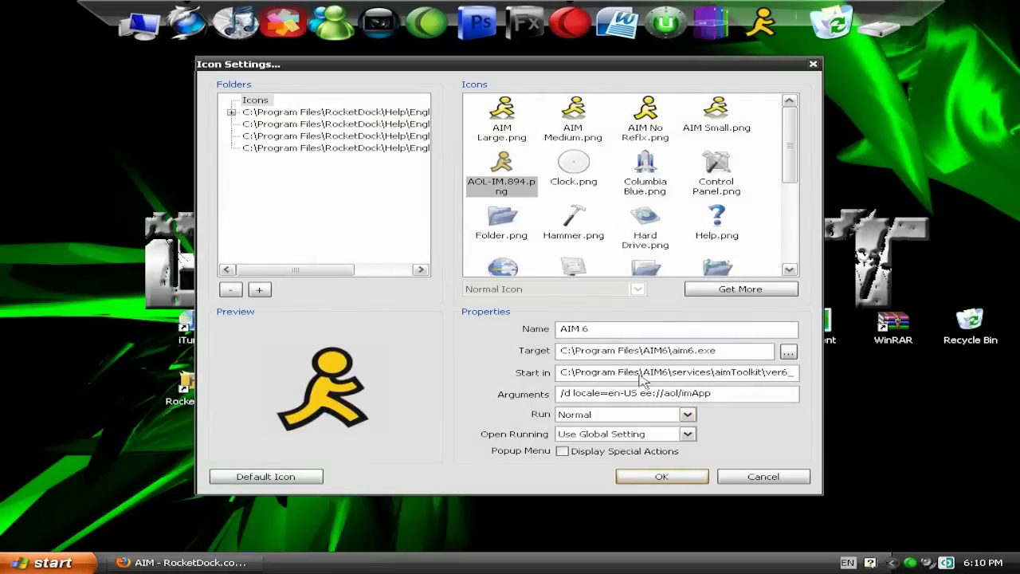
pyautogui.click(620, 330)
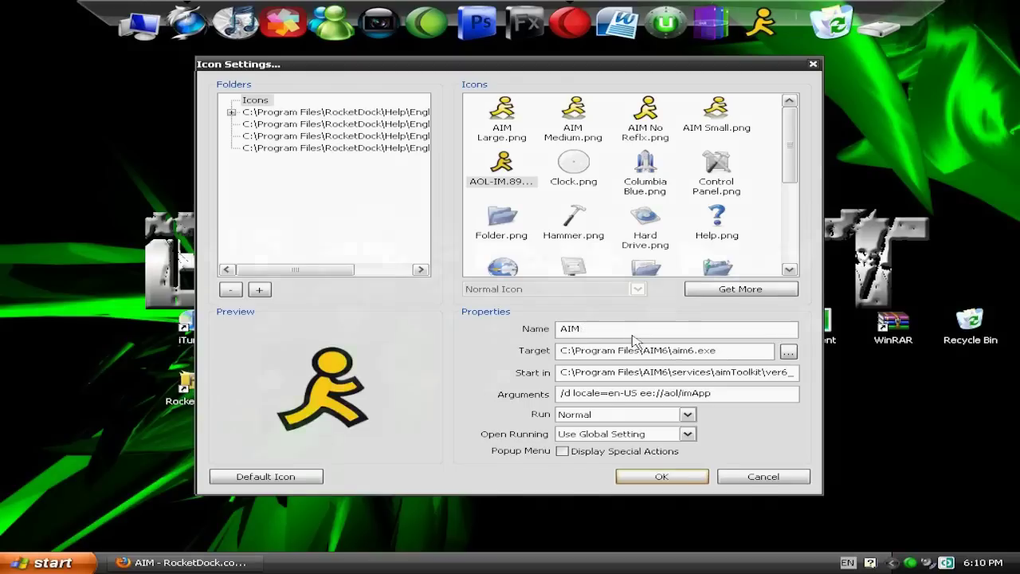
pyautogui.press('Return')
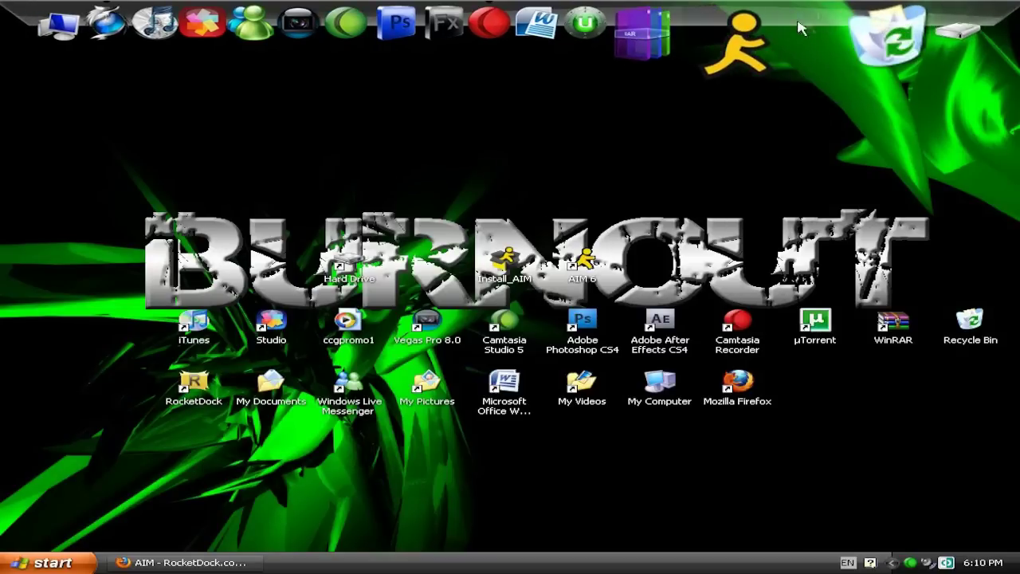
# Delete the hard drive item beside the Recycle Bin from the dock
pyautogui.rightClick(877, 55)
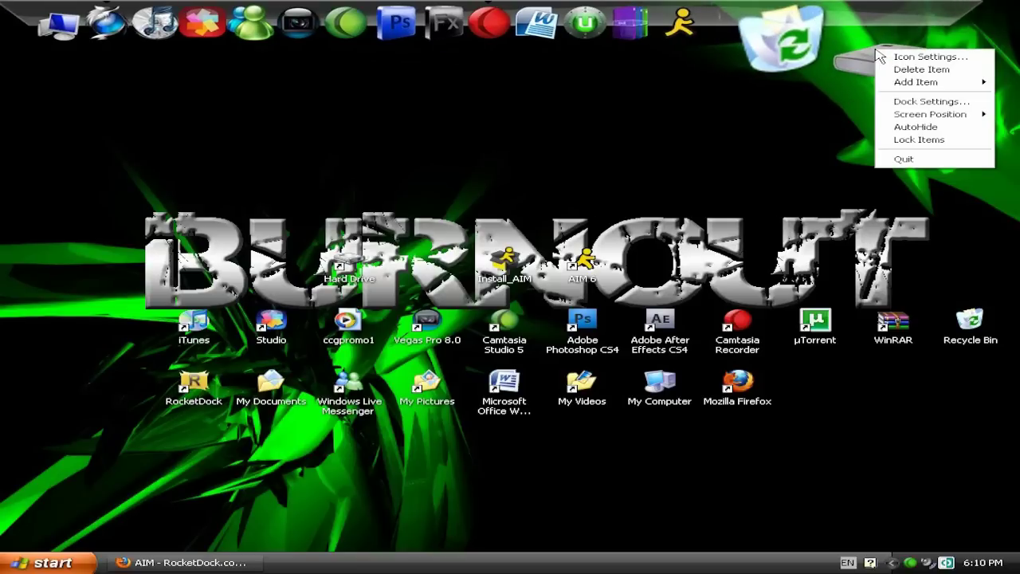
pyautogui.click(916, 70)
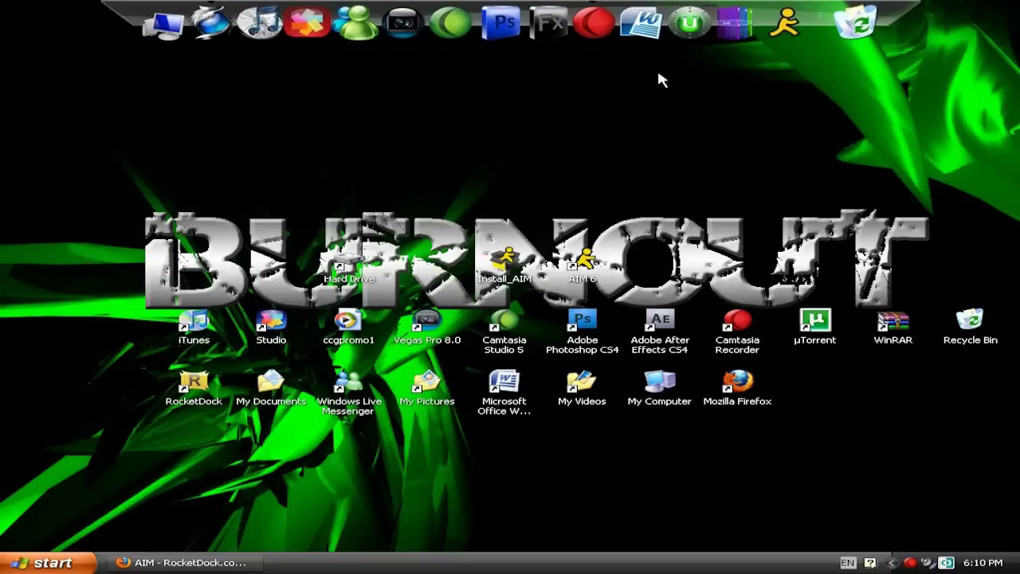
# Turn off Show Desktop Icons so that only the dock remains on the desktop
pyautogui.rightClick(665, 130)
pyautogui.click(522, 129)
pyautogui.moveTo(119, 194); pyautogui.dragTo(1006, 465)
pyautogui.click(695, 241)
pyautogui.rightClick(695, 240)
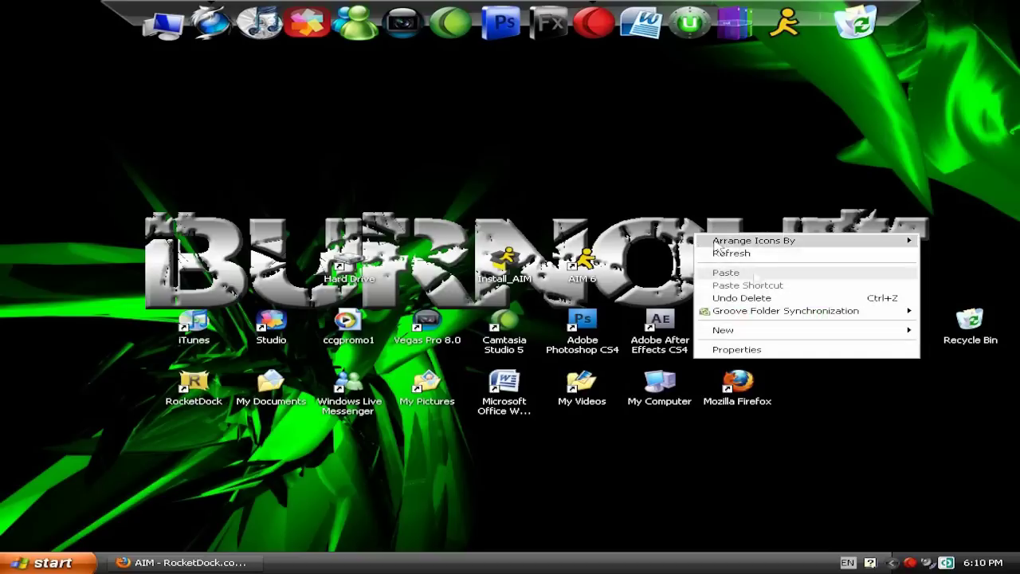
pyautogui.moveTo(755, 240)
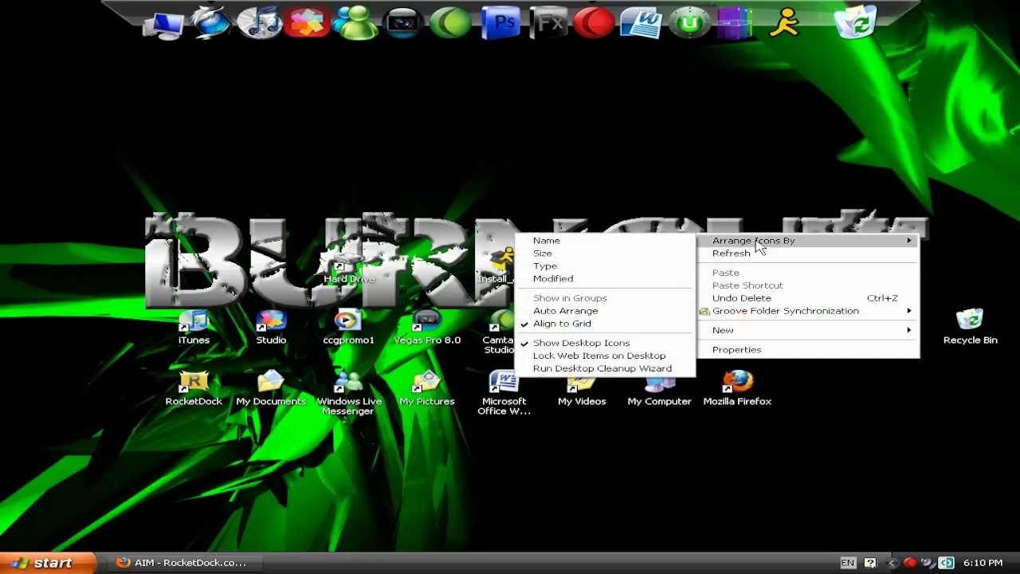
pyautogui.click(614, 344)
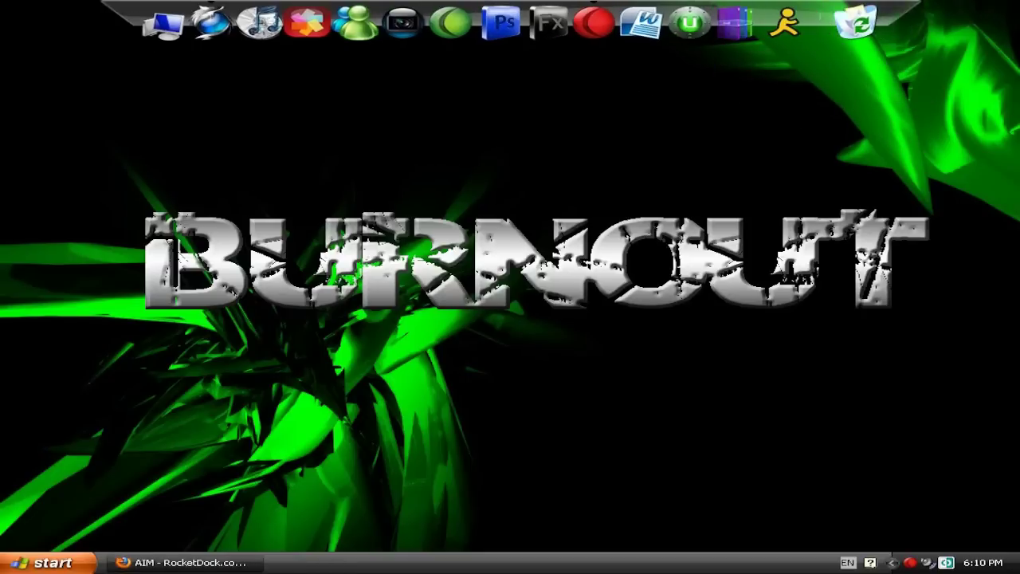
# Switch to Firefox, close the Download RocketDock tab, and close the browser
pyautogui.click(182, 563)
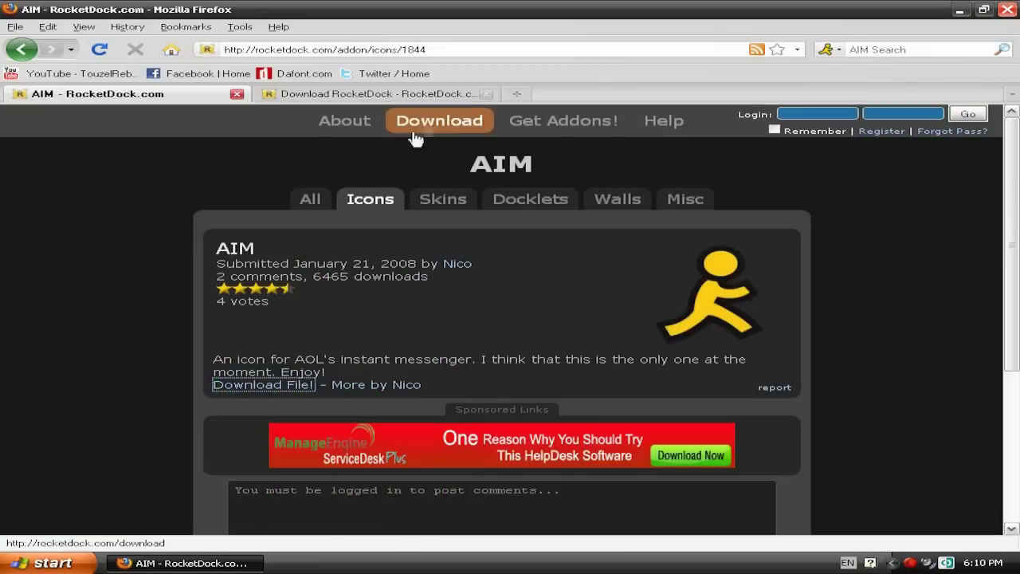
pyautogui.click(487, 94)
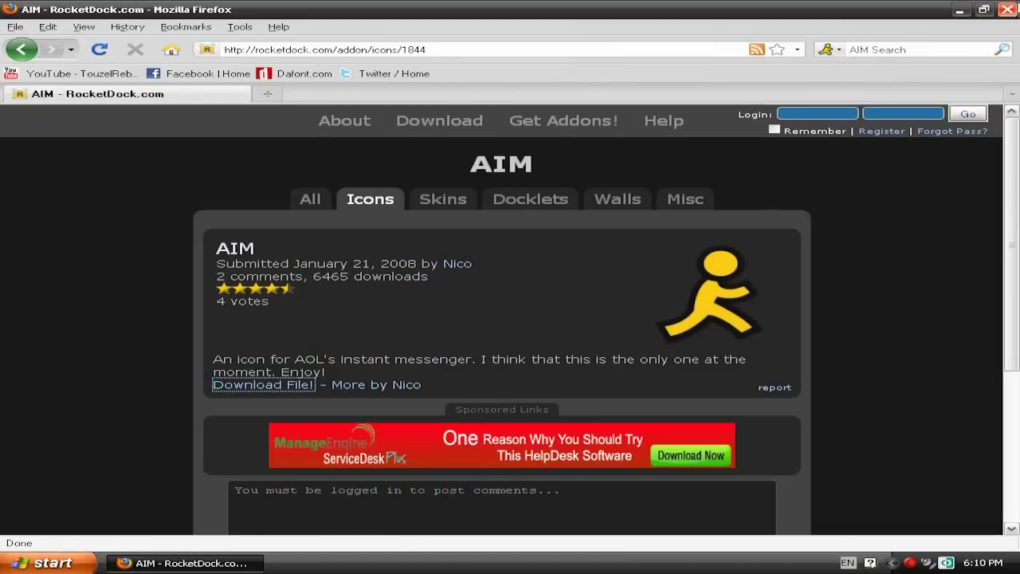
pyautogui.click(1007, 9)
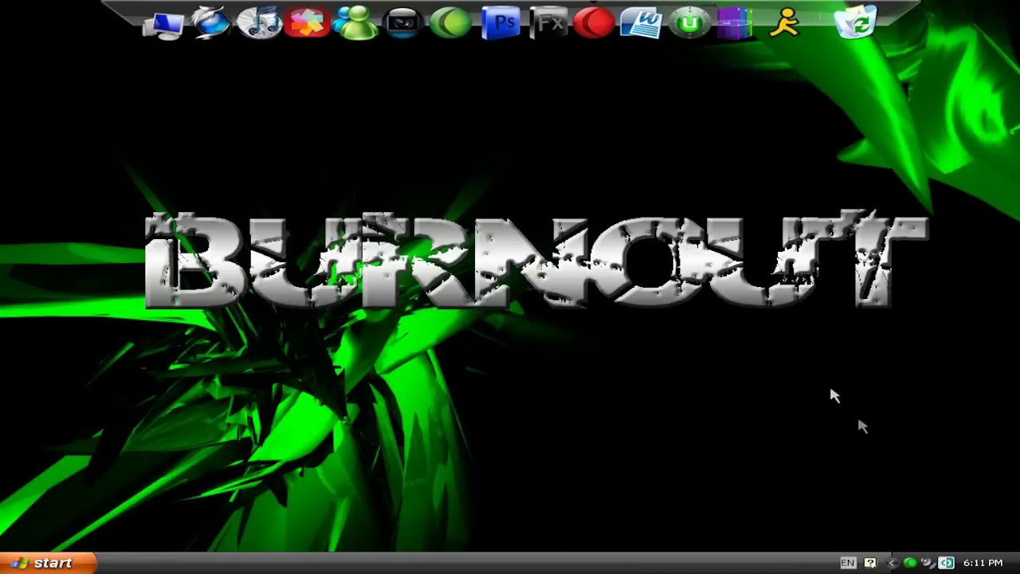
pyautogui.rightClick(911, 562)
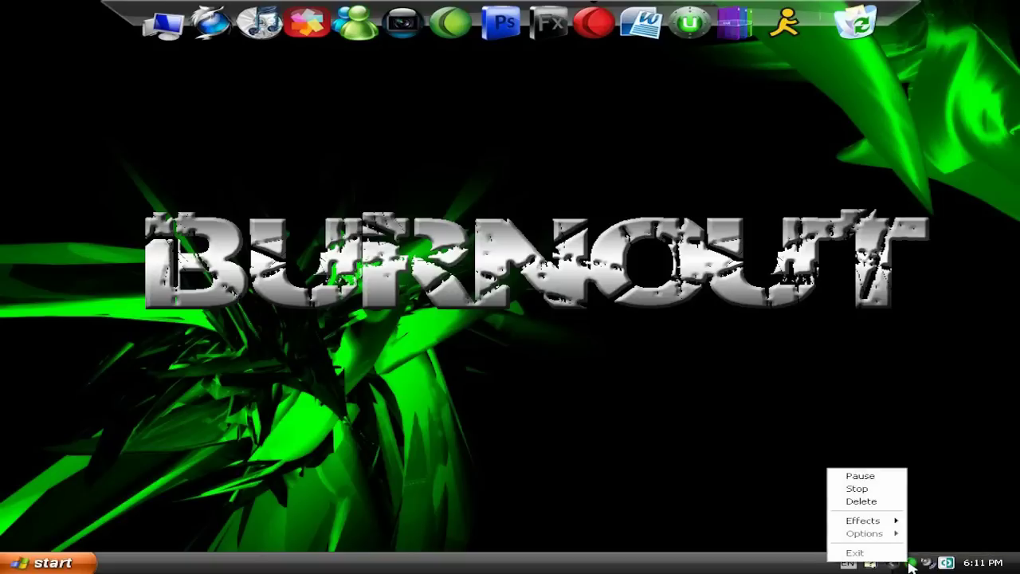